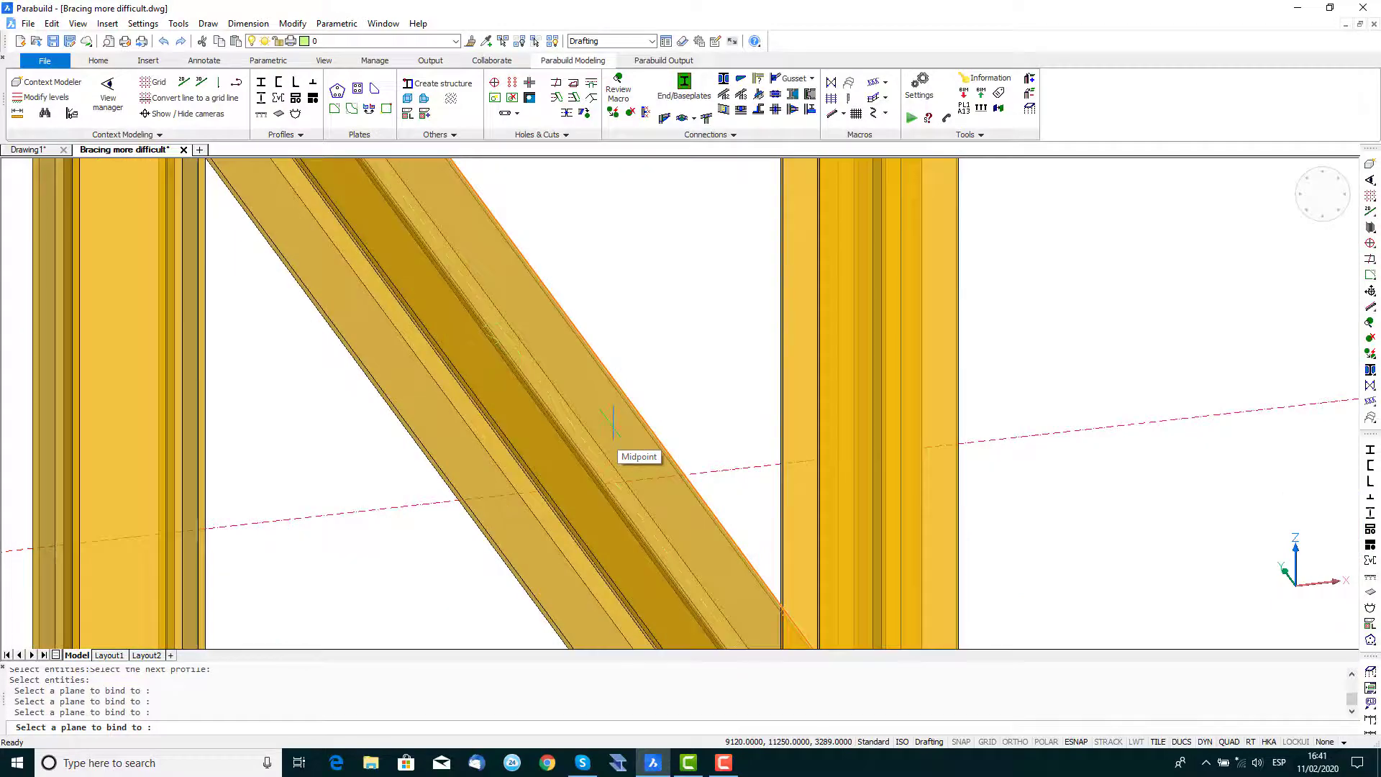
Close the pending binding-plane selection on the beam near the inner corner and end the running command.
{"action": "scroll", "coordinate": [616, 430], "scroll_direction": "down", "scroll_amount": 5}
{"action": "scroll", "coordinate": [617, 443], "scroll_direction": "down", "scroll_amount": 3}
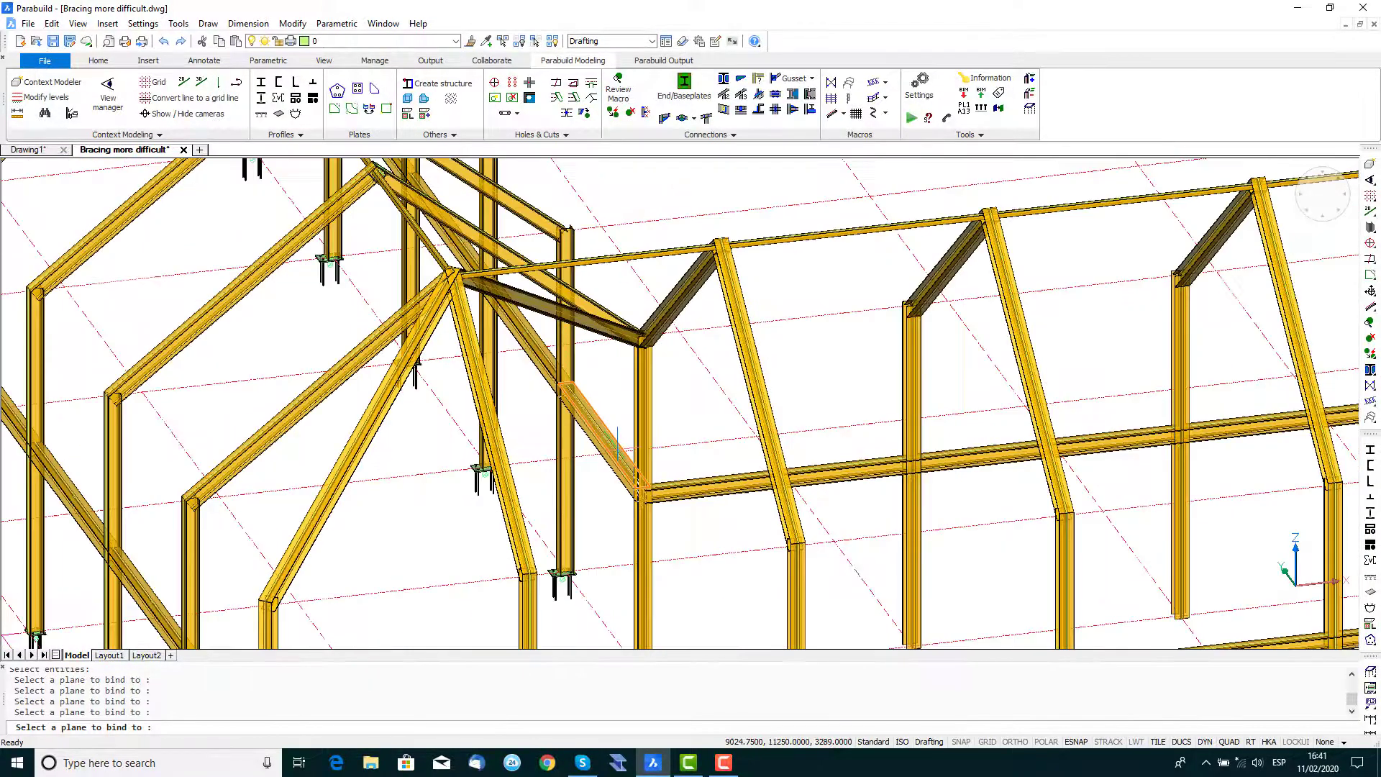
{"action": "scroll", "coordinate": [680, 392], "scroll_direction": "up", "scroll_amount": 2}
{"action": "scroll", "coordinate": [681, 401], "scroll_direction": "down", "scroll_amount": 1}
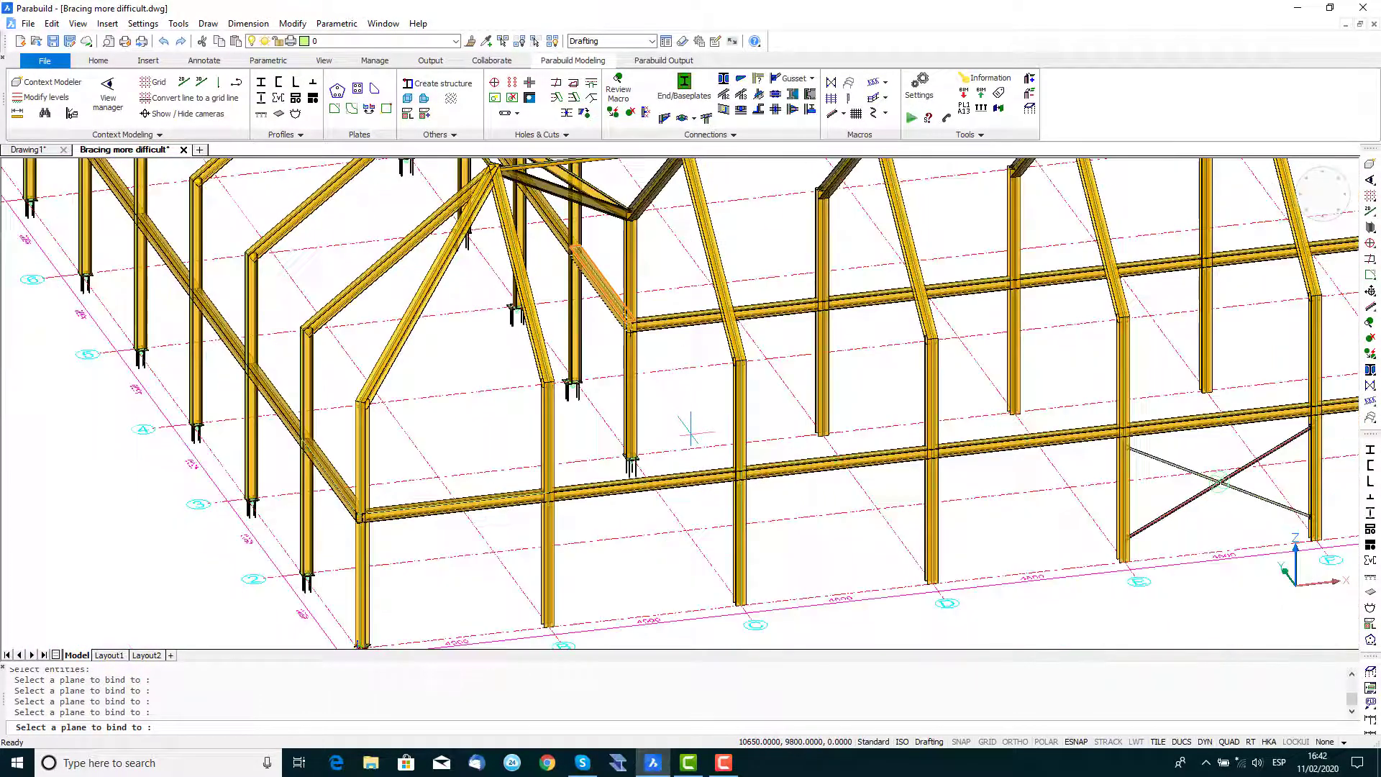
{"action": "key", "text": "Return"}
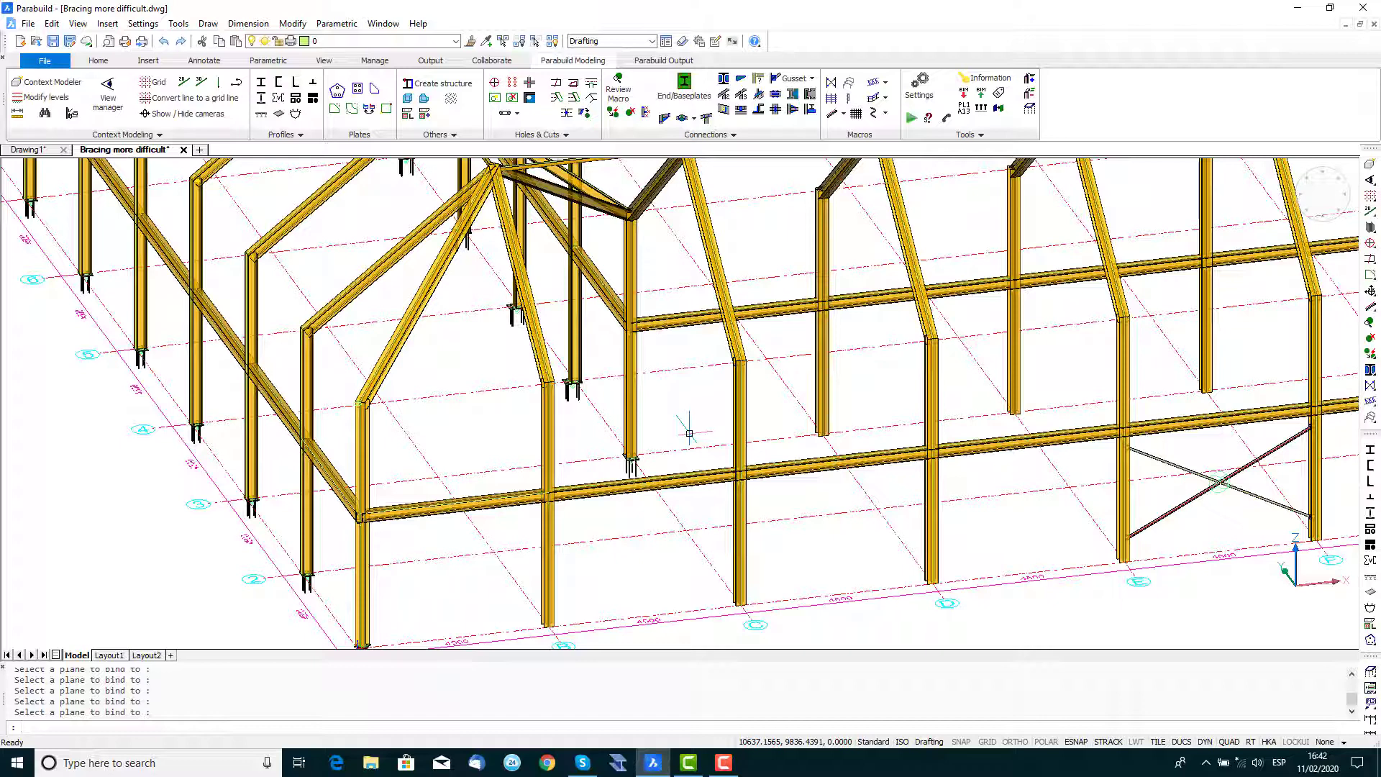
{"action": "key", "text": "Escape"}
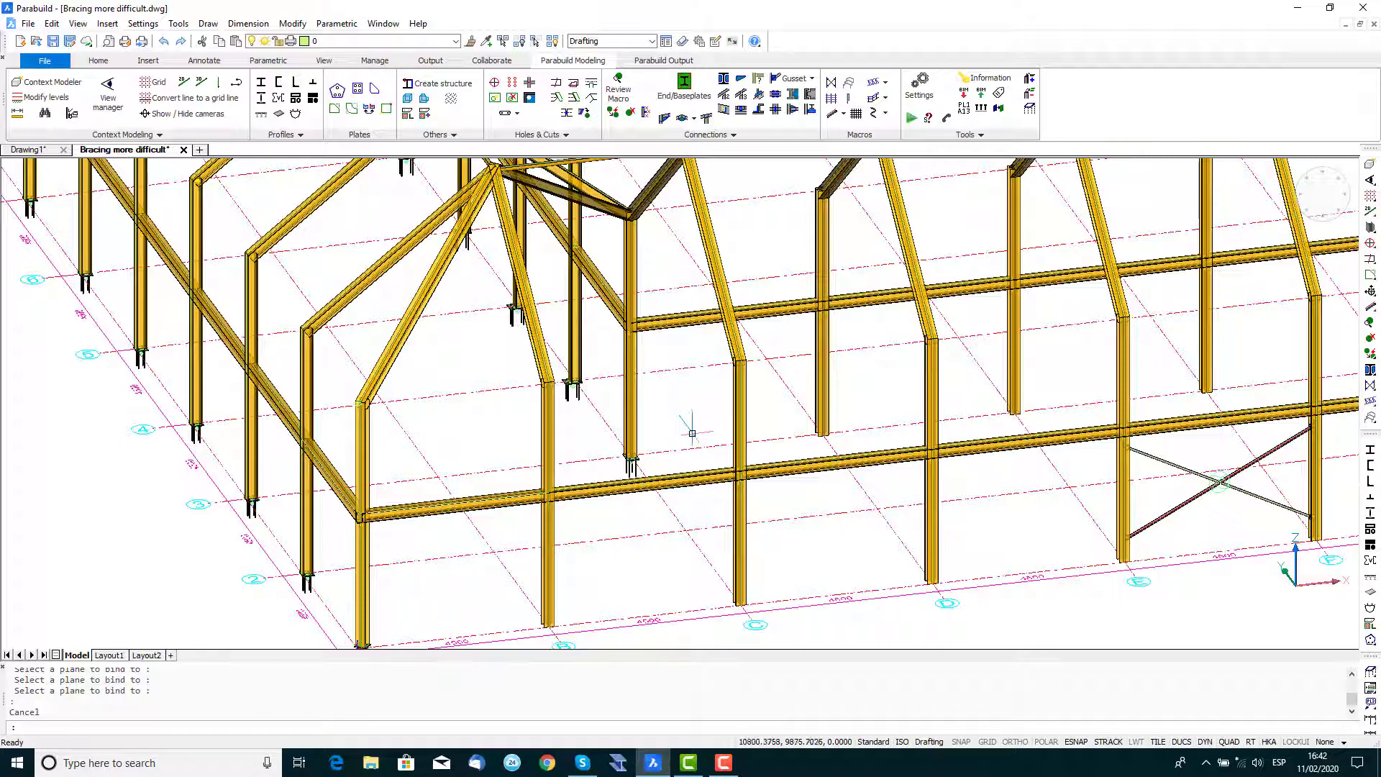
Start a bracing of type Angles with its top side fixed to the Attic Floor level.
{"action": "left_click", "coordinate": [1370, 386]}
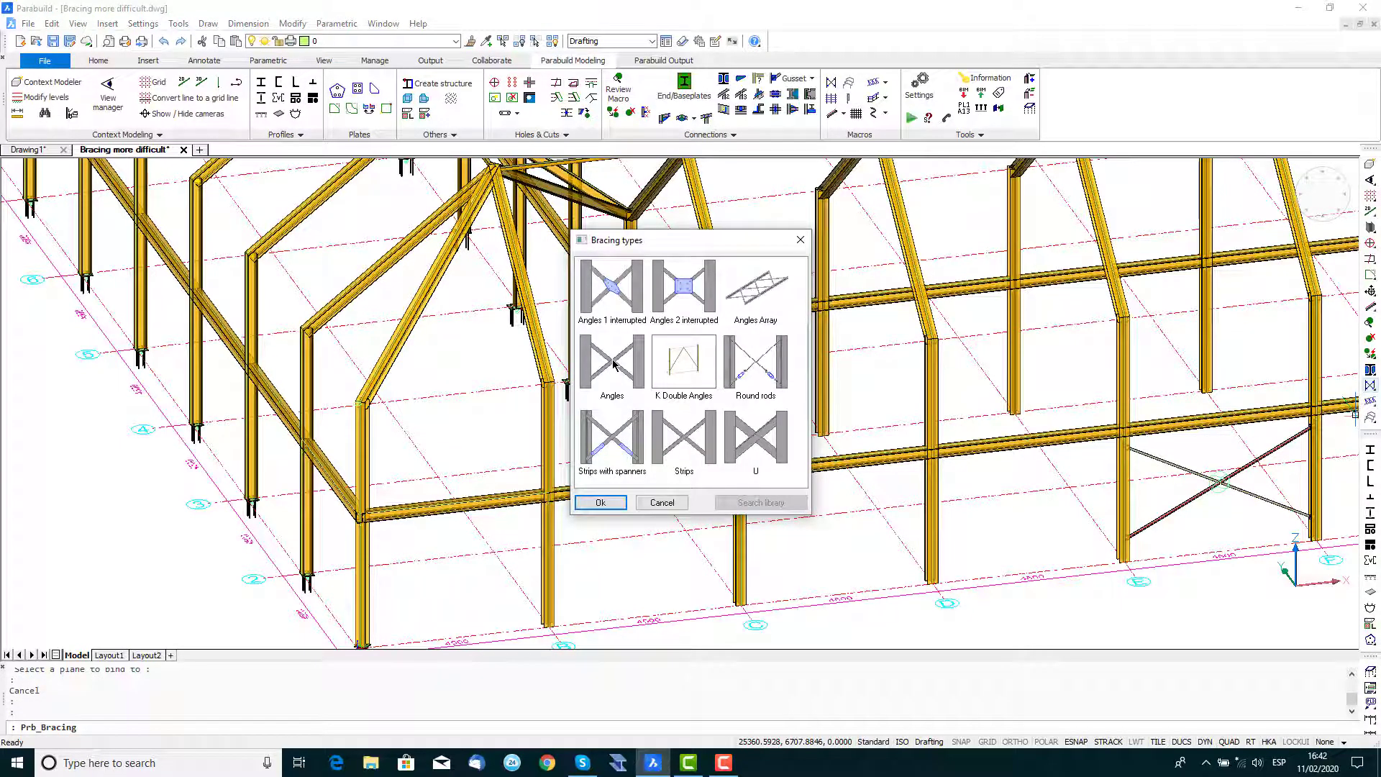
{"action": "double_click", "coordinate": [613, 364]}
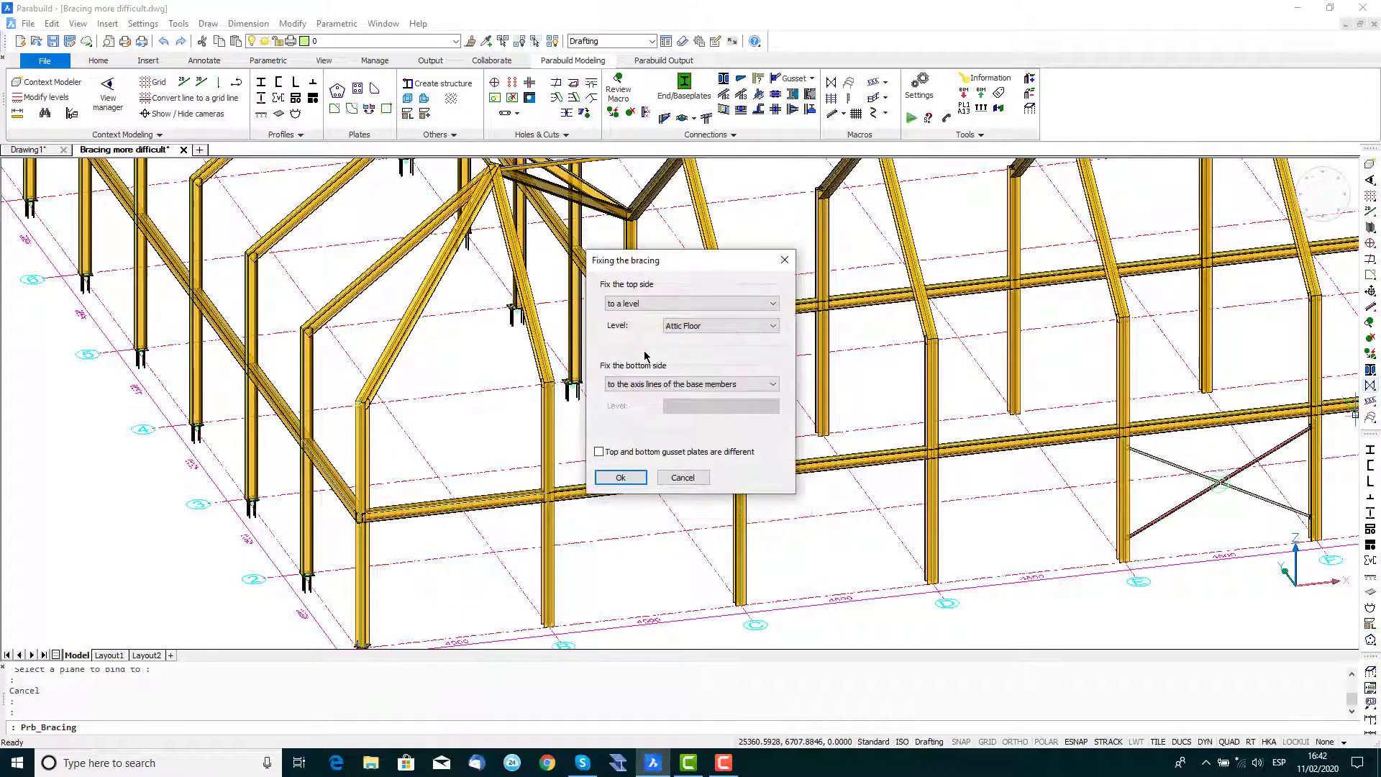
{"action": "left_click", "coordinate": [675, 303]}
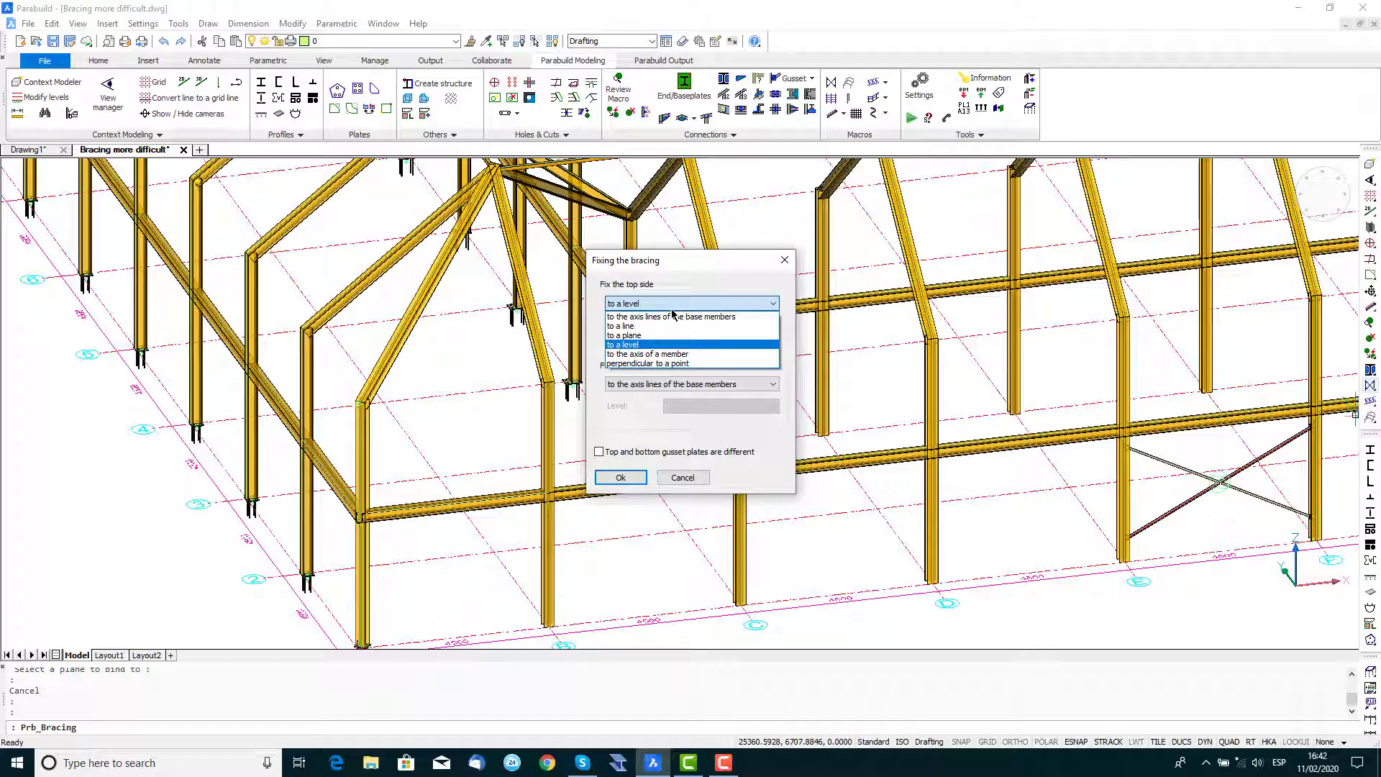
{"action": "left_click", "coordinate": [656, 344]}
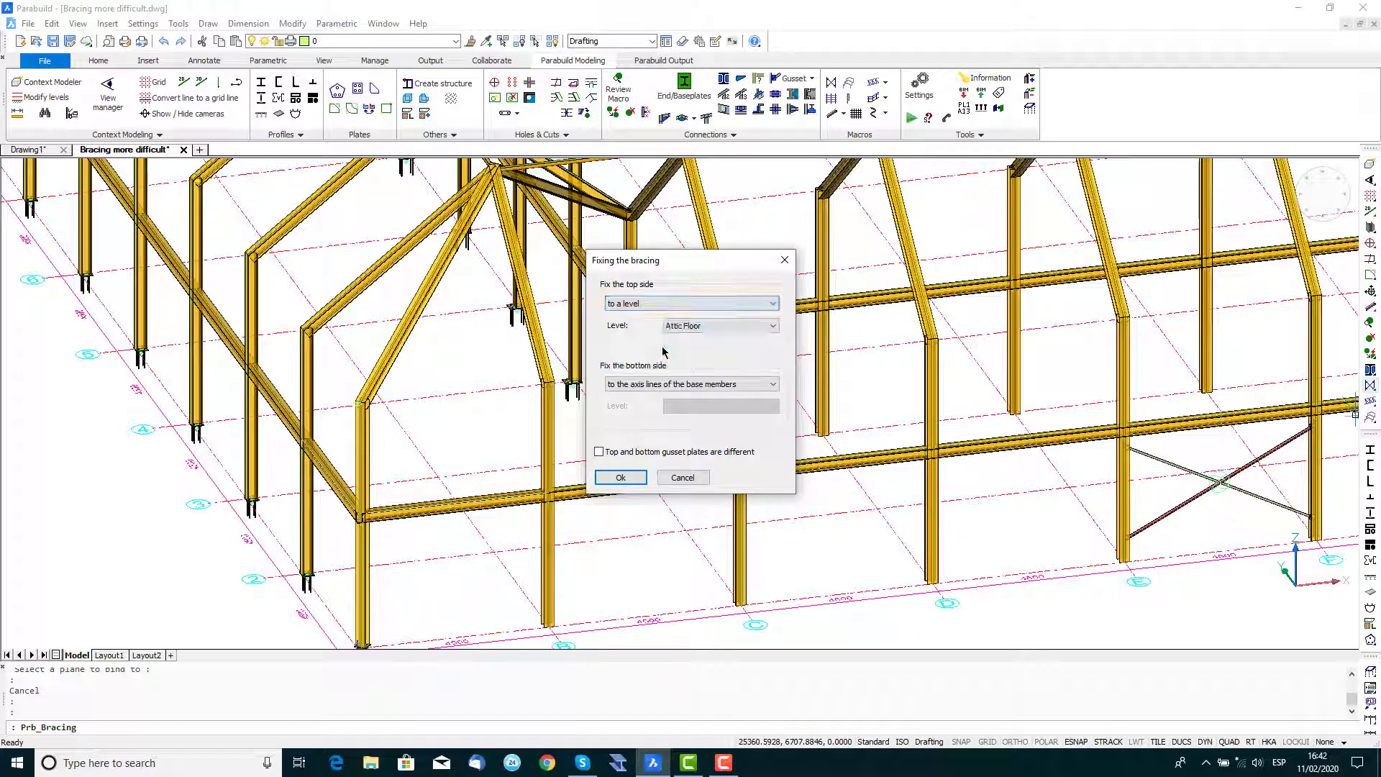
{"action": "left_click", "coordinate": [692, 326]}
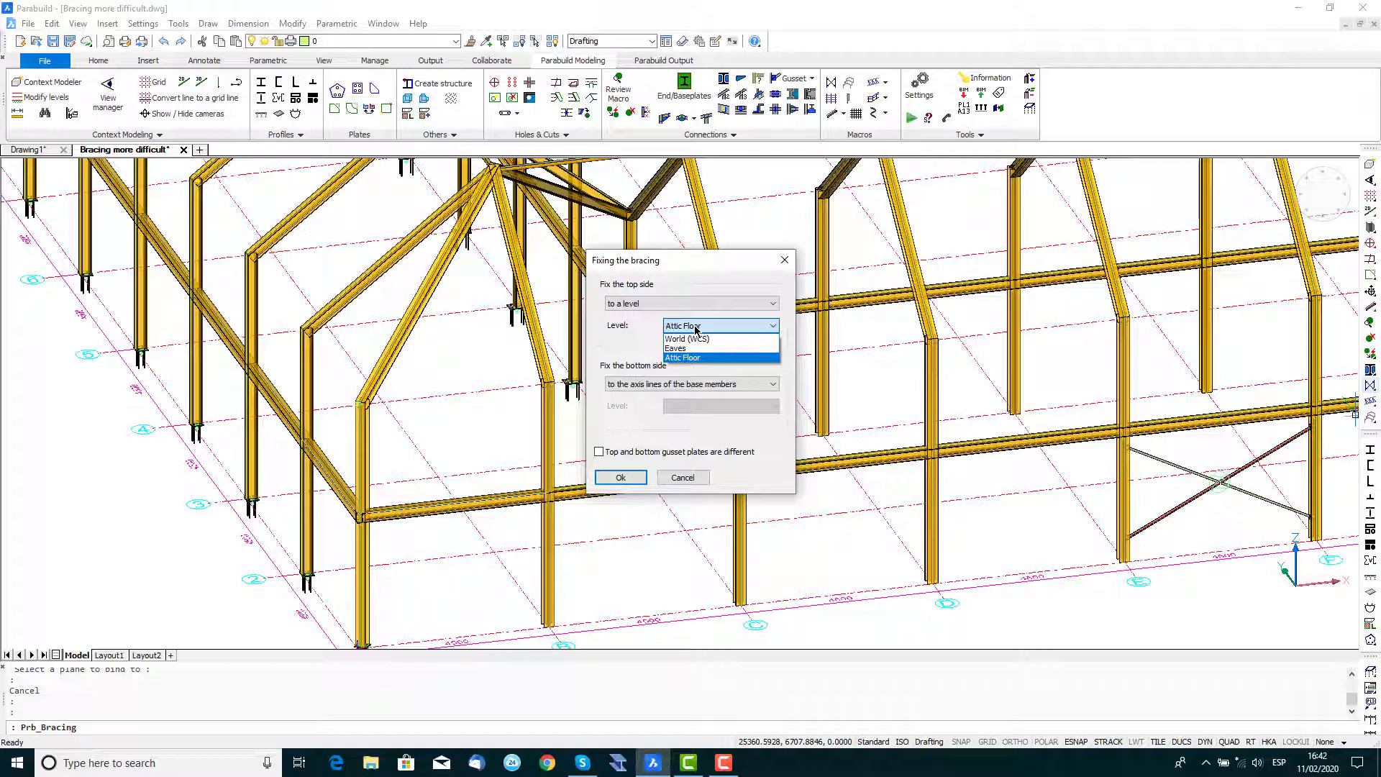
{"action": "left_click", "coordinate": [702, 358]}
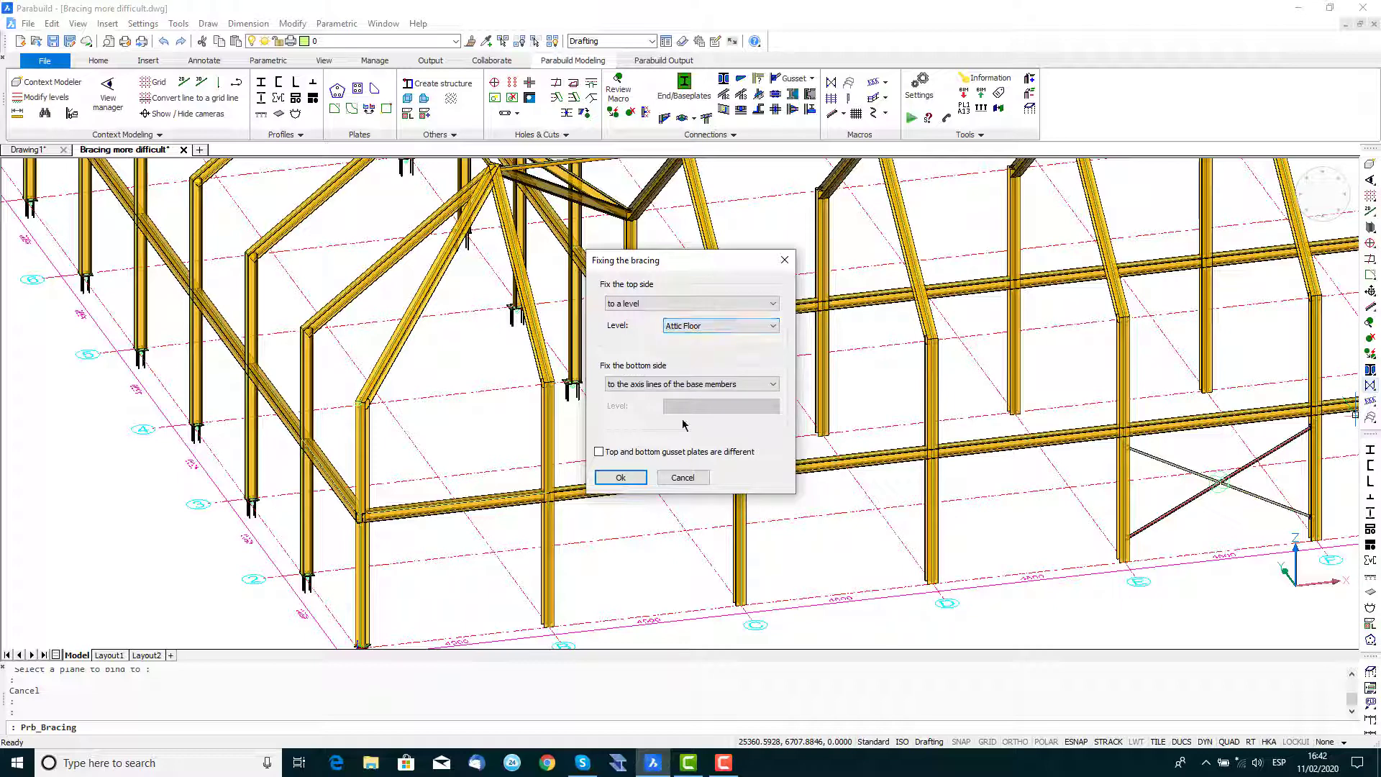
{"action": "left_click", "coordinate": [621, 477]}
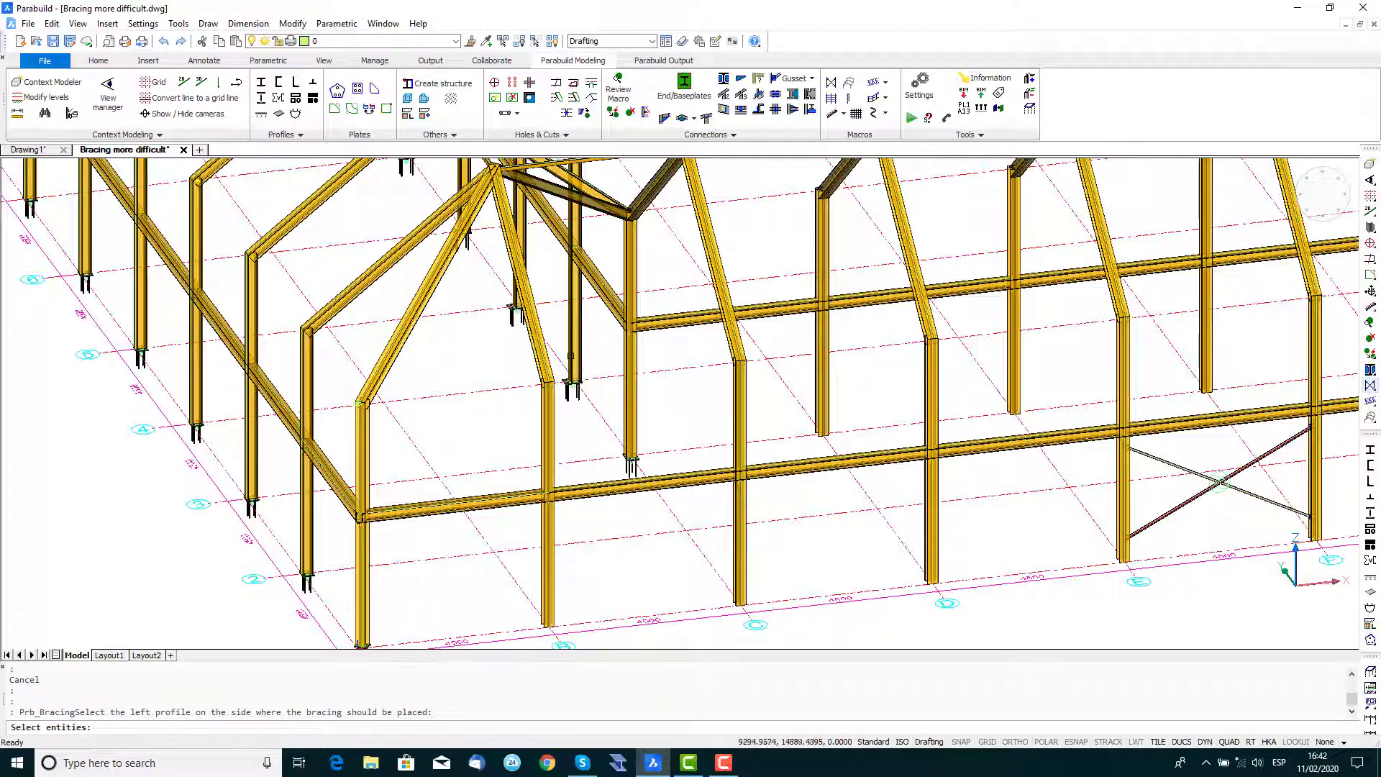
Place the bracing between the two inner-corner columns with Rectangular Gusset plate connections and a Bolt connection in the middle.
{"action": "left_click", "coordinate": [575, 363]}
{"action": "left_click", "coordinate": [627, 393]}
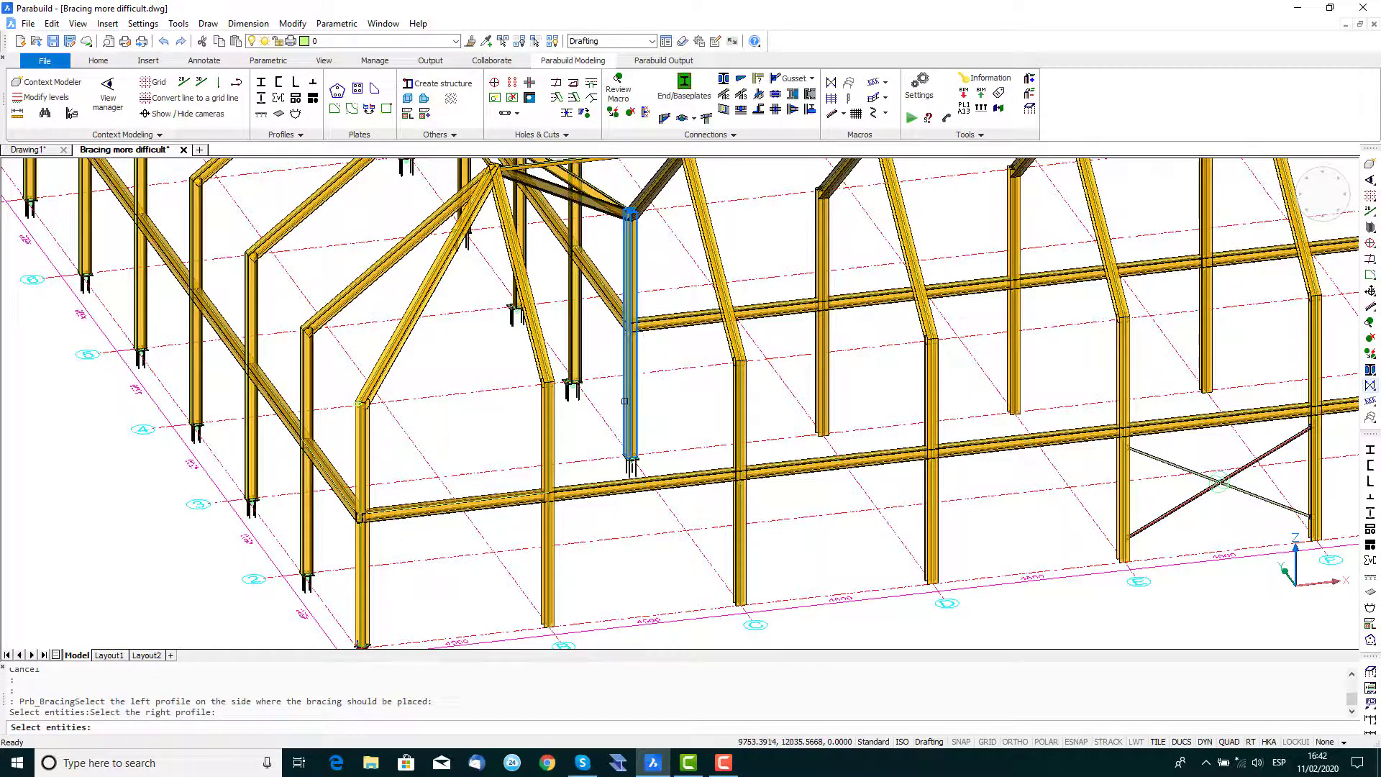
{"action": "scroll", "coordinate": [700, 421], "scroll_direction": "down", "scroll_amount": 5}
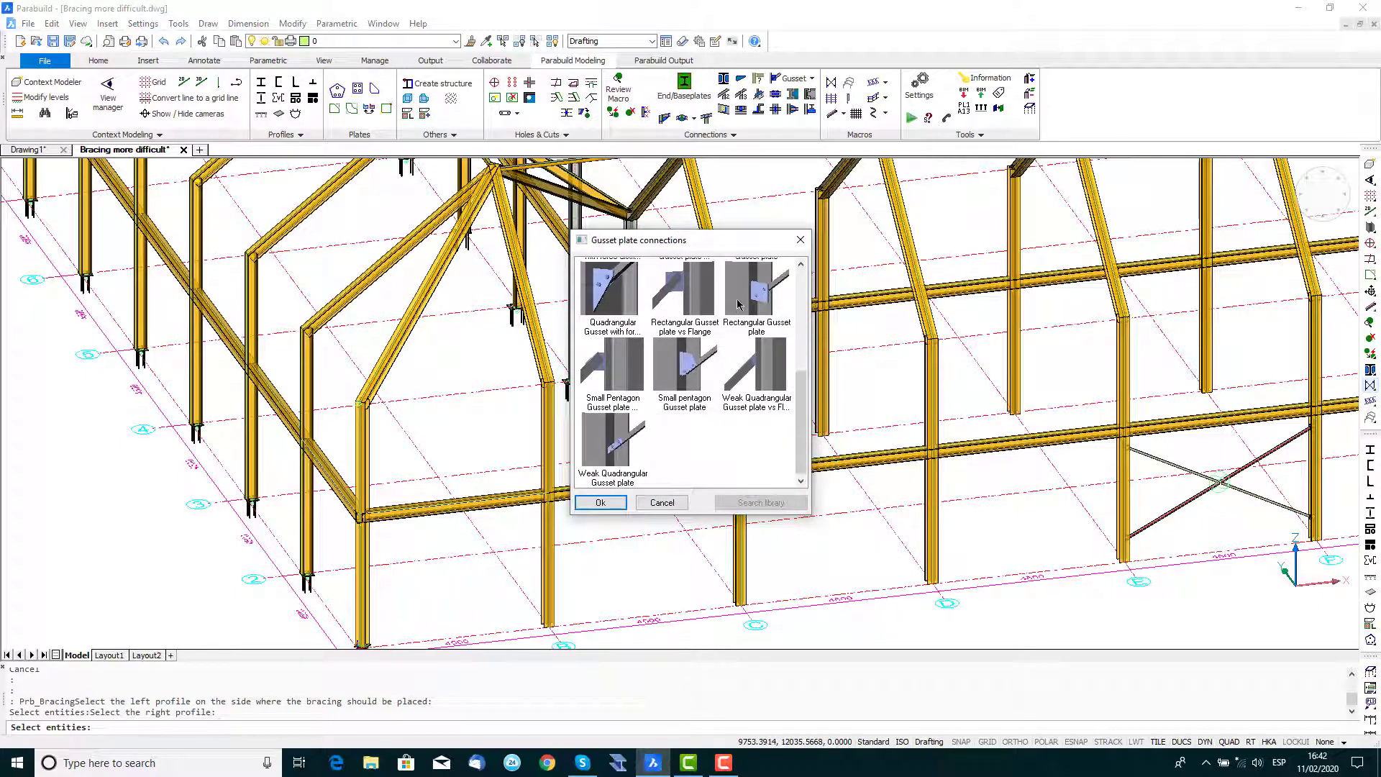
{"action": "left_click", "coordinate": [739, 304]}
{"action": "double_click", "coordinate": [738, 304]}
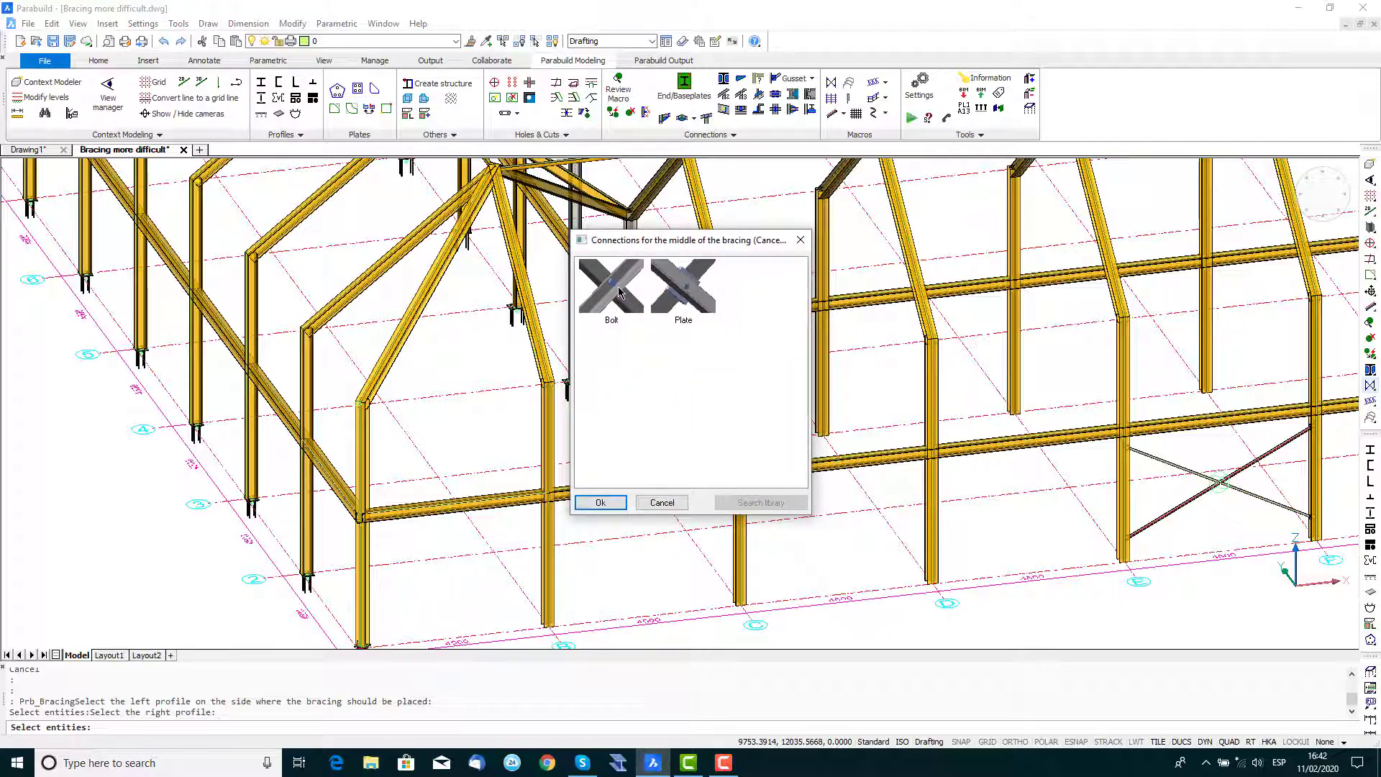
{"action": "double_click", "coordinate": [619, 291]}
{"action": "left_click", "coordinate": [619, 291]}
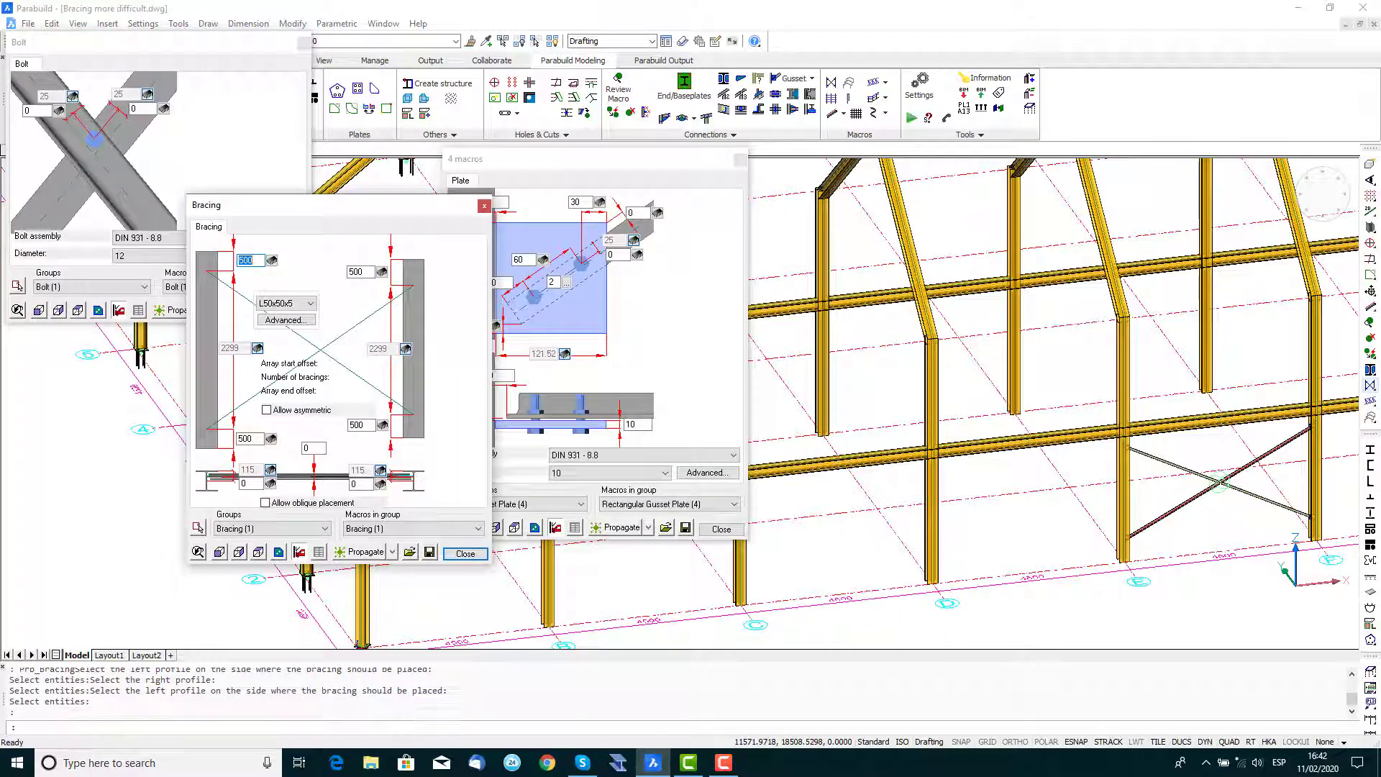
{"action": "left_click", "coordinate": [465, 553]}
{"action": "left_click", "coordinate": [720, 529]}
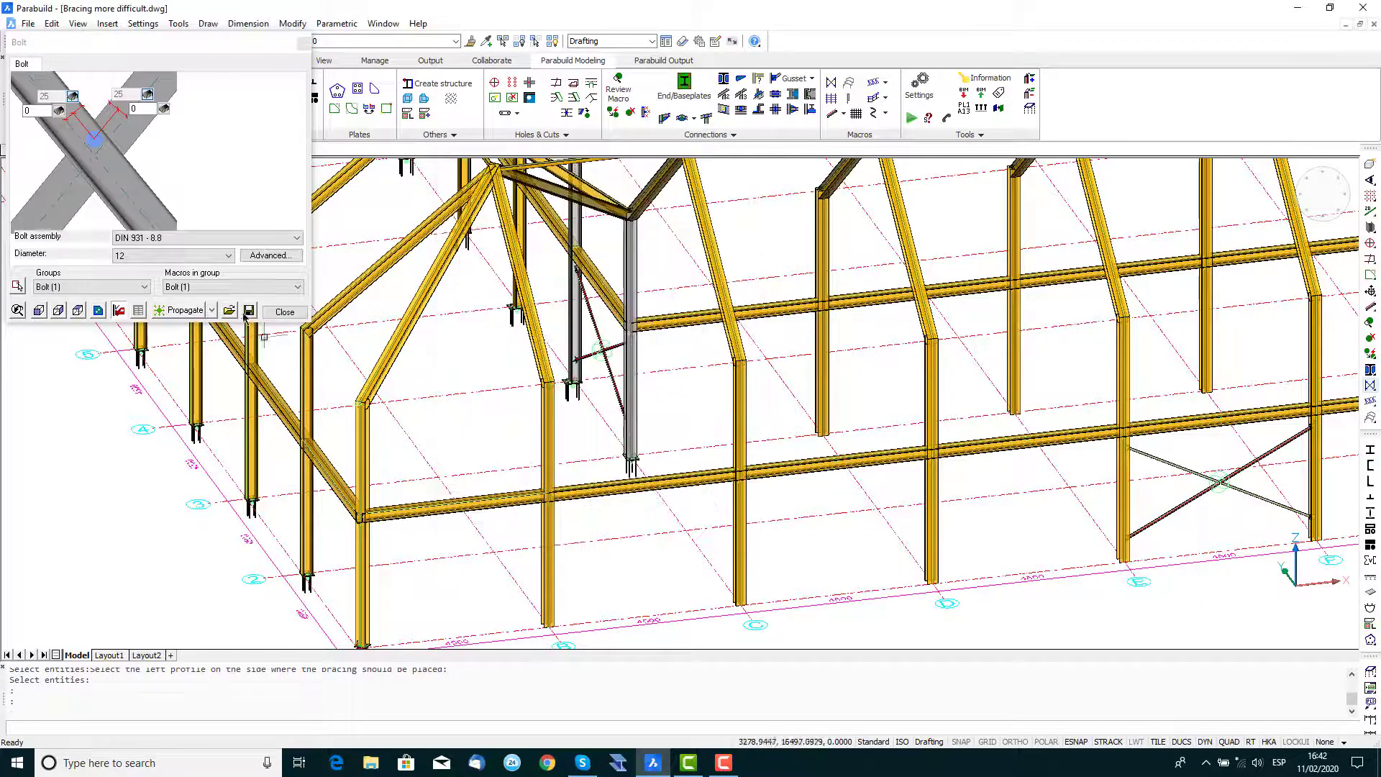
{"action": "left_click", "coordinate": [284, 311]}
Examine the new inner-corner bracing, its gusset plates and middle bolt, and its place in the whole structure.
{"action": "scroll", "coordinate": [620, 406], "scroll_direction": "up", "scroll_amount": 6}
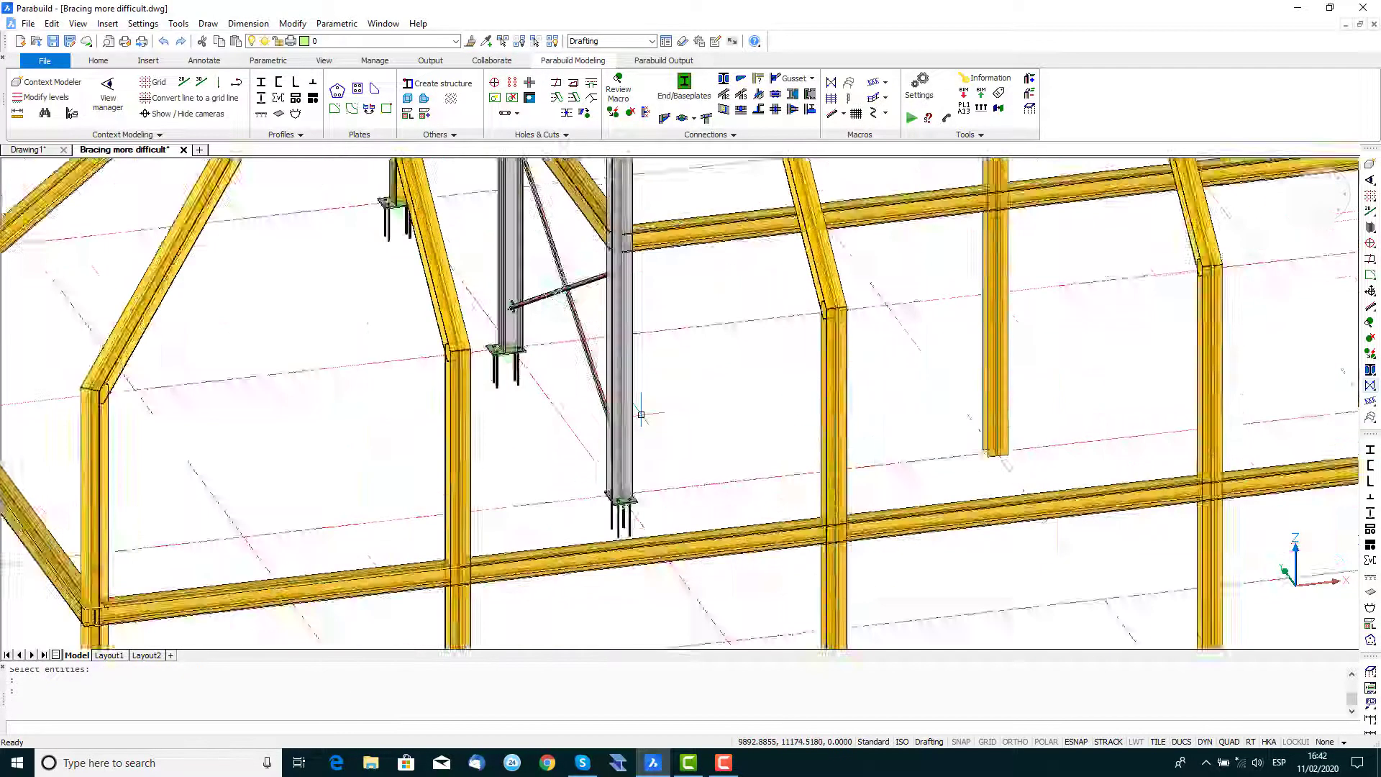
{"action": "scroll", "coordinate": [538, 546], "scroll_direction": "up", "scroll_amount": 8}
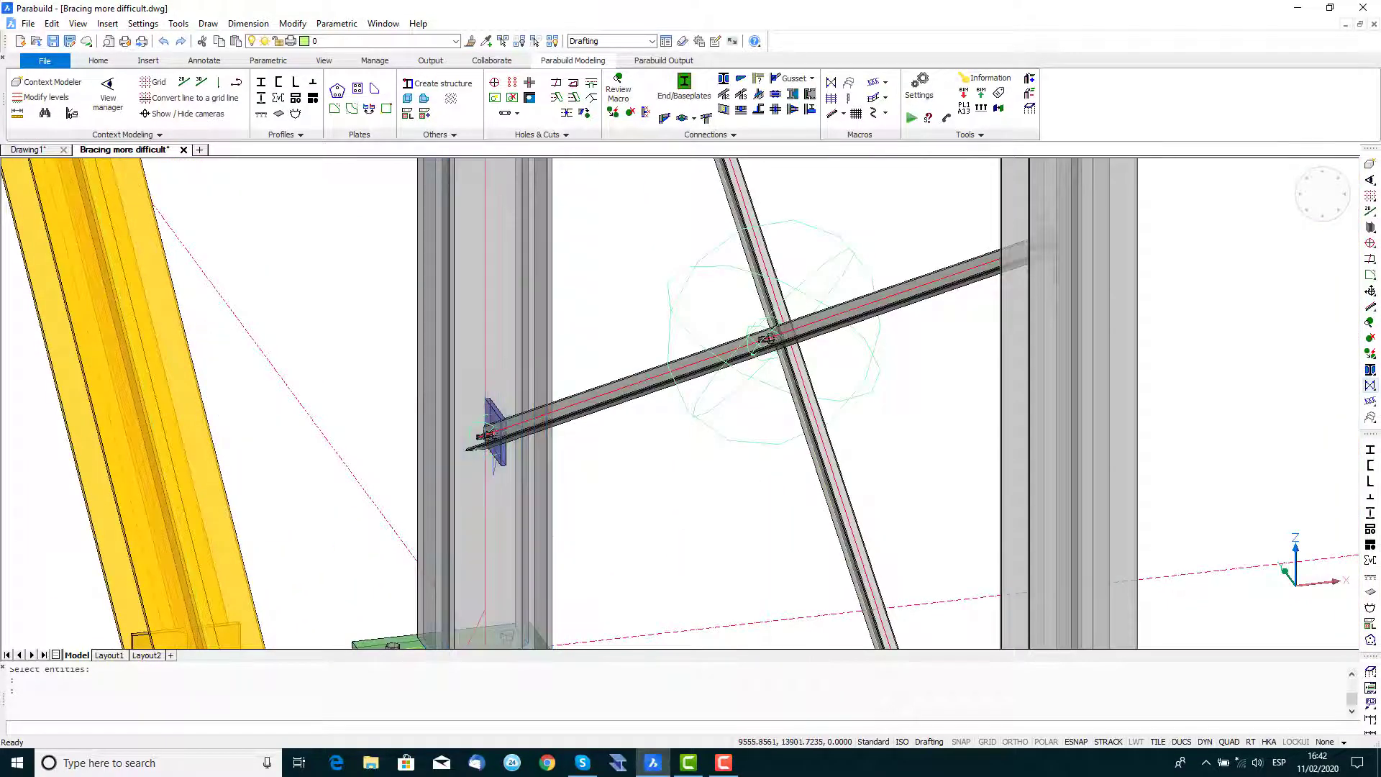
{"action": "middle_click_drag", "start_coordinate": [683, 548], "coordinate": [749, 566], "text": "shift"}
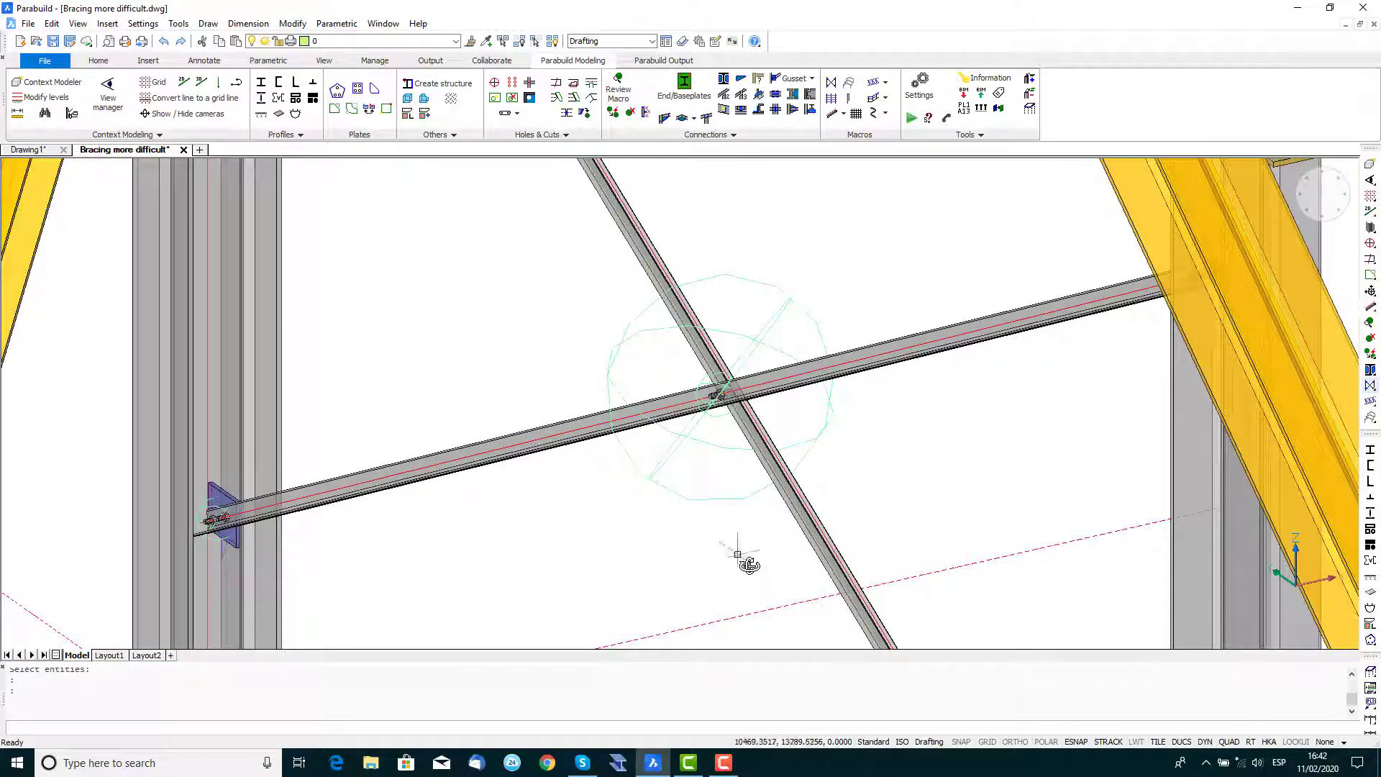
{"action": "scroll", "coordinate": [737, 554], "scroll_direction": "down", "scroll_amount": 6}
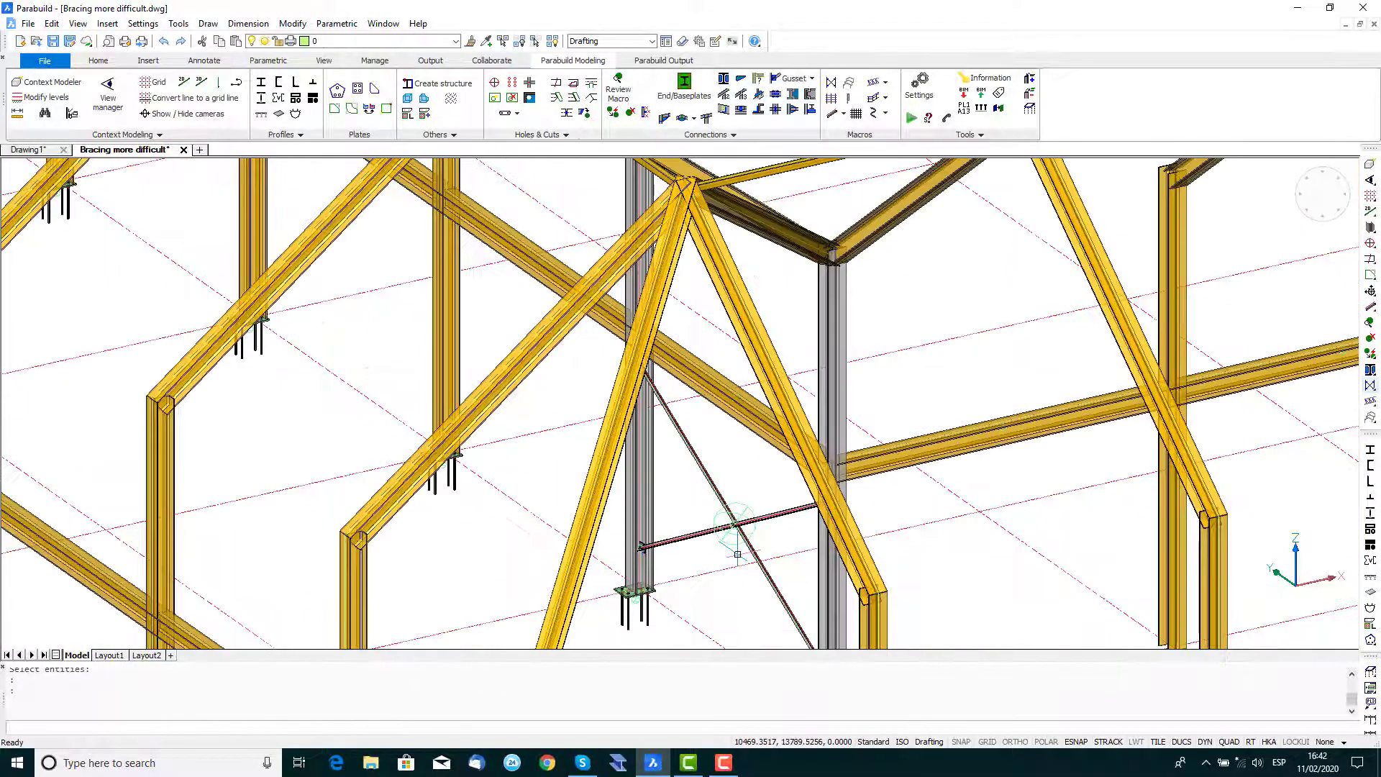
{"action": "scroll", "coordinate": [737, 554], "scroll_direction": "down", "scroll_amount": 2}
{"action": "middle_click_drag", "start_coordinate": [747, 553], "coordinate": [772, 571], "text": "shift"}
{"action": "scroll", "coordinate": [761, 560], "scroll_direction": "down", "scroll_amount": 3}
{"action": "middle_click_drag", "start_coordinate": [894, 600], "coordinate": [688, 486]}
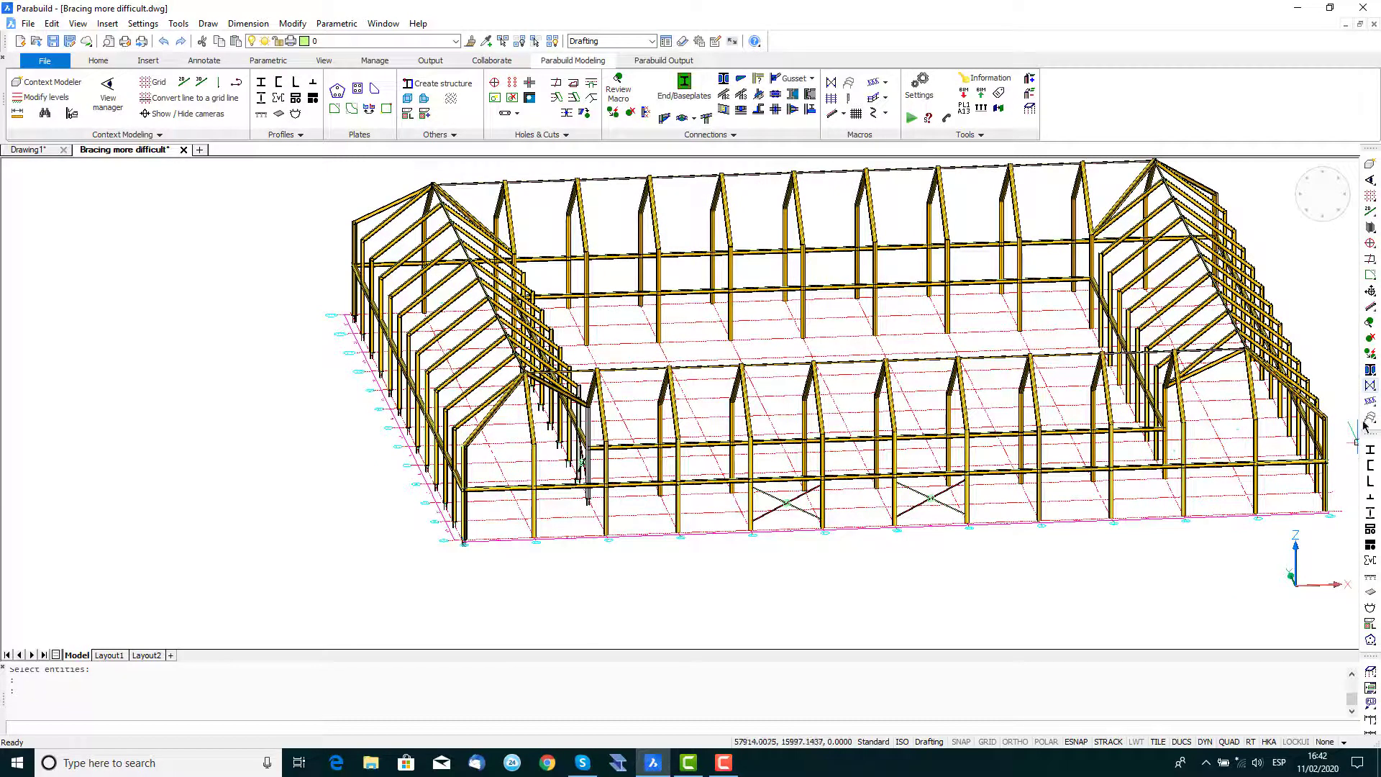
Start copying the front-wall bracing macro between grids E and F to the corner column at A and the adjacent column at B.
{"action": "key", "text": "Escape"}
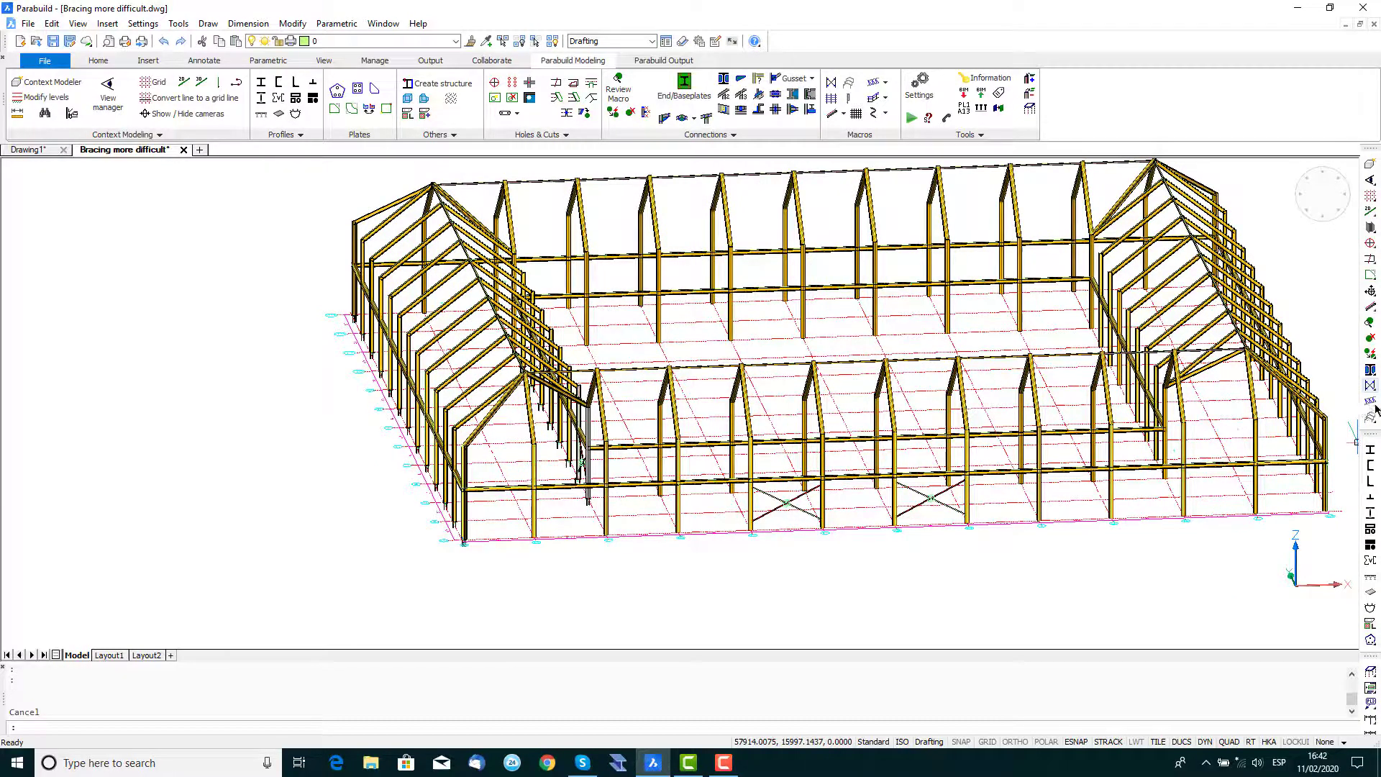
{"action": "left_click", "coordinate": [1370, 354]}
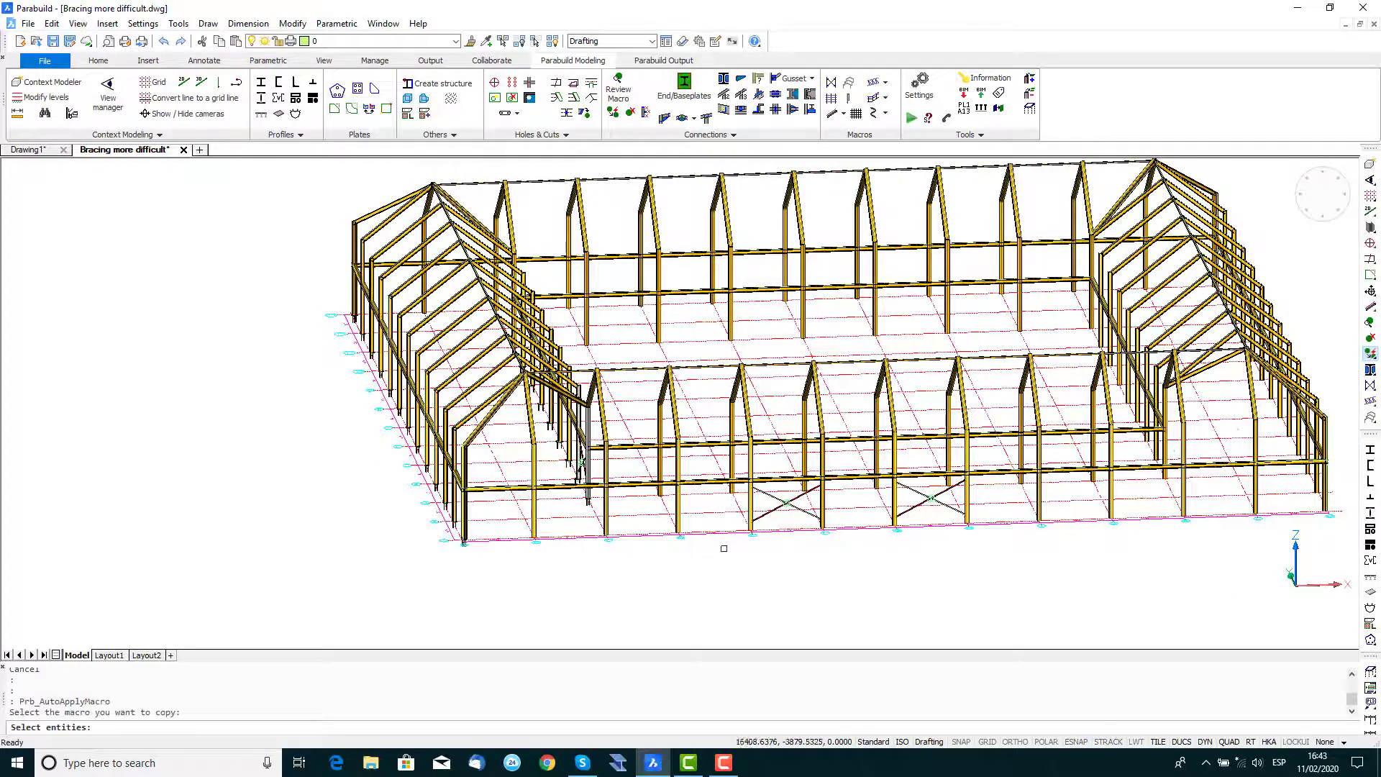
{"action": "scroll", "coordinate": [801, 577], "scroll_direction": "up", "scroll_amount": 5}
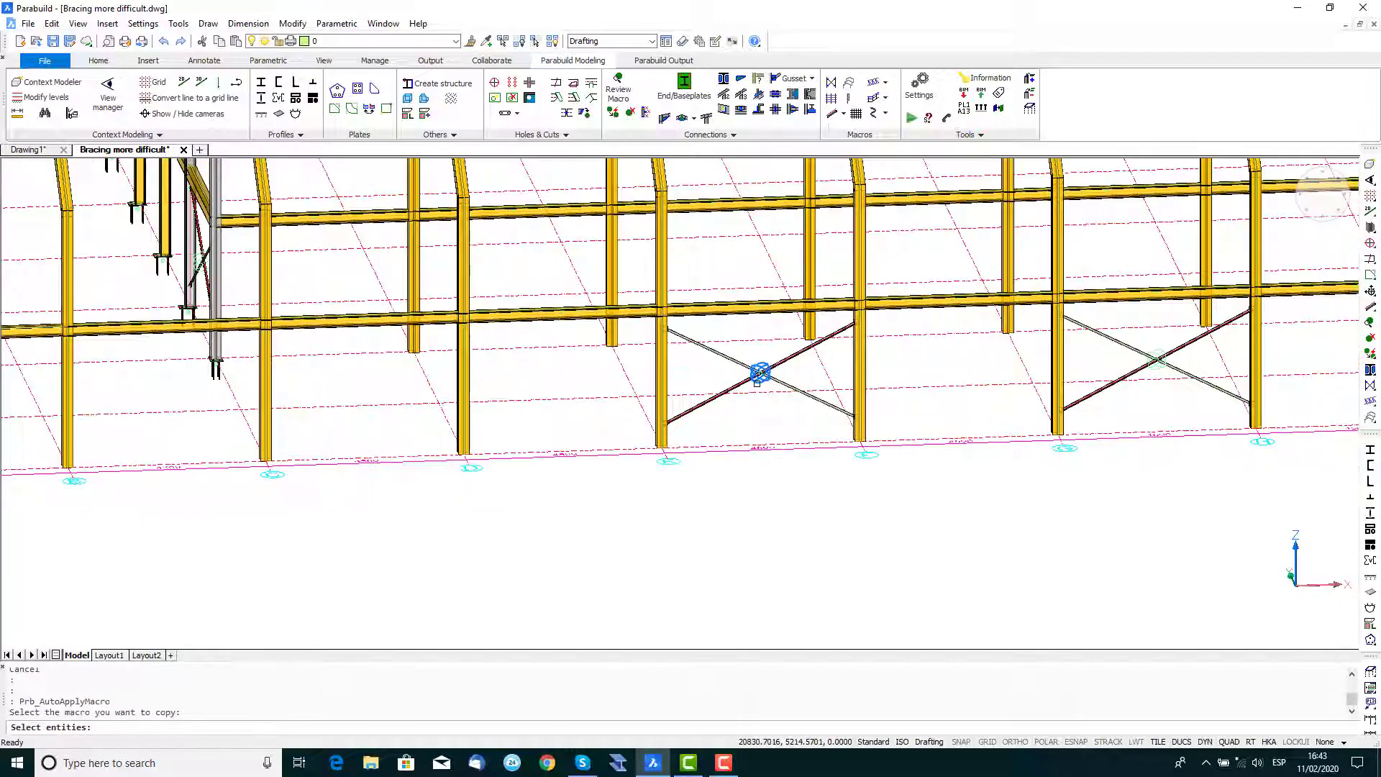
{"action": "left_click", "coordinate": [761, 373]}
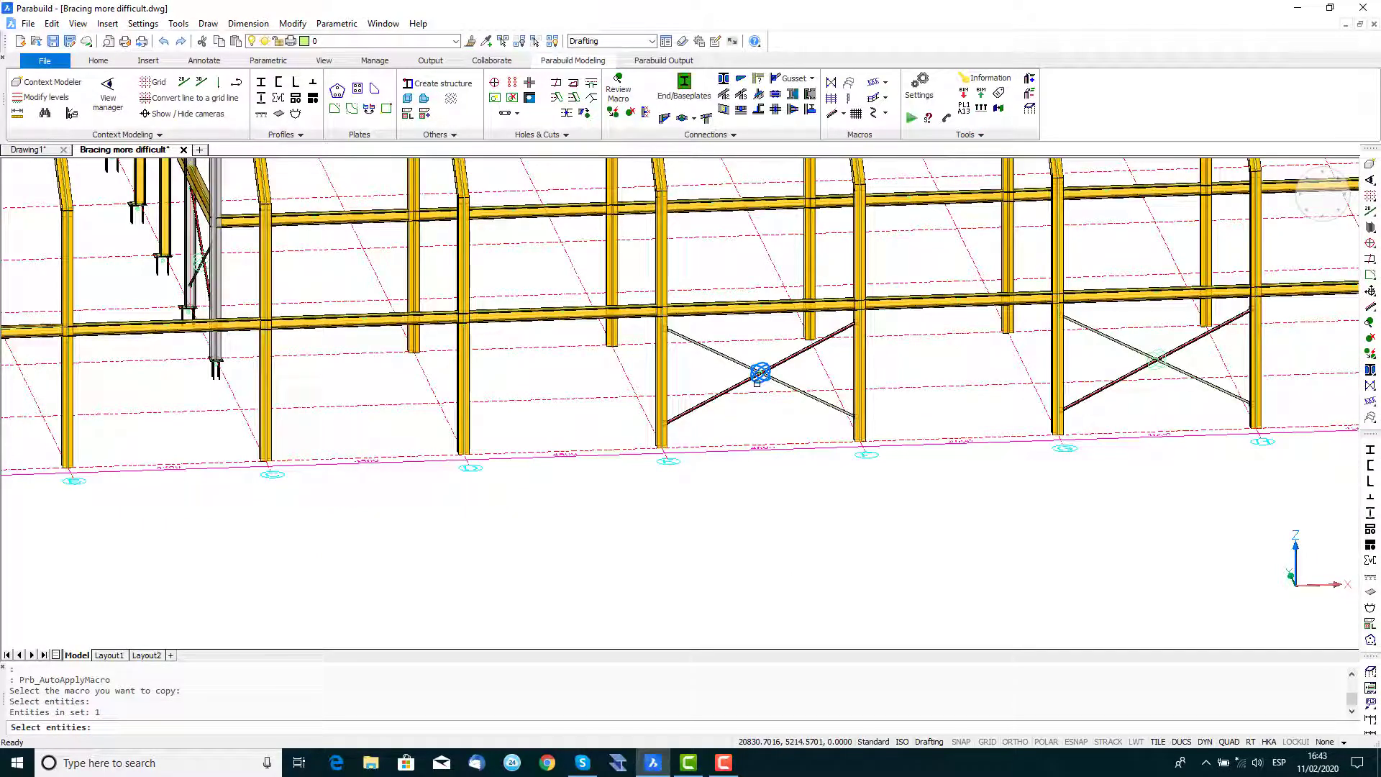
{"action": "key", "text": "Return"}
{"action": "middle_click_drag", "start_coordinate": [536, 539], "coordinate": [1056, 606]}
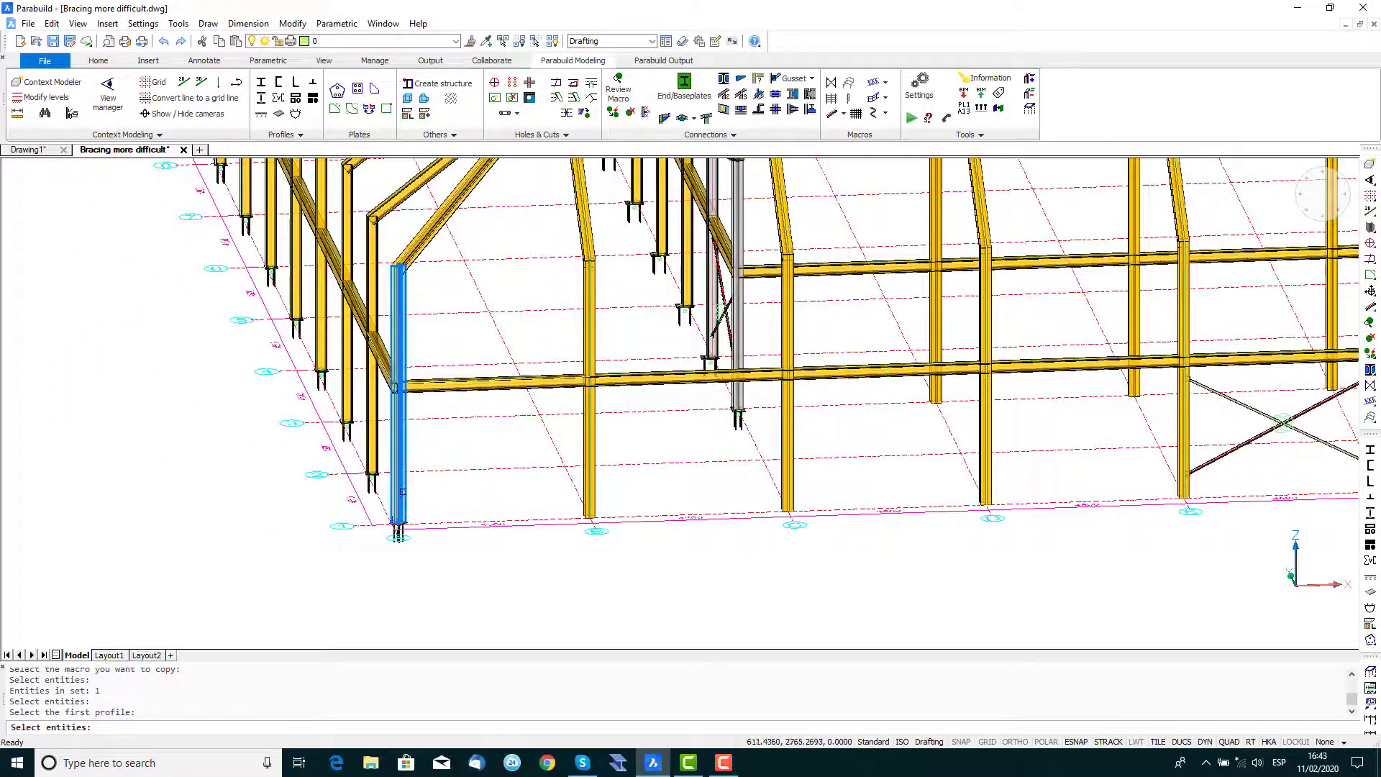
{"action": "left_click", "coordinate": [400, 491]}
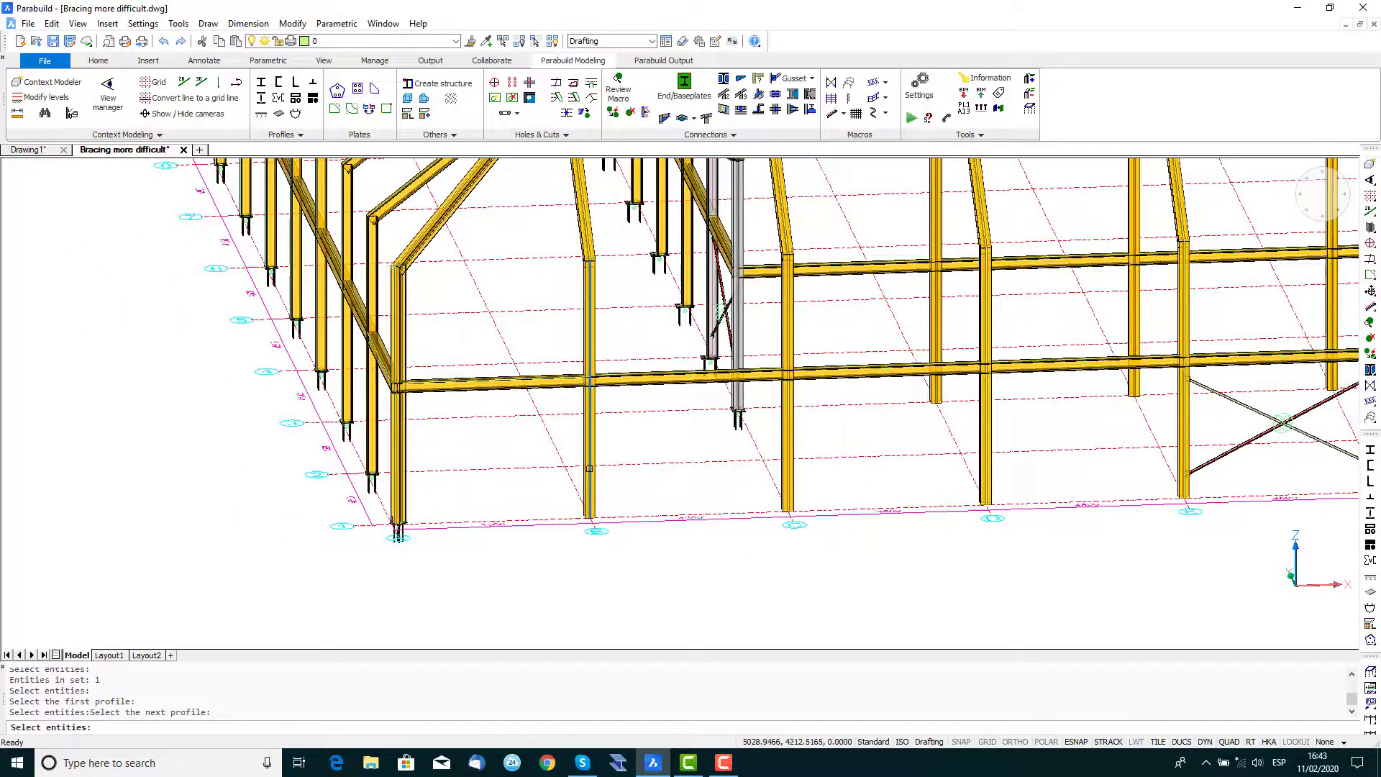
{"action": "left_click", "coordinate": [589, 469]}
{"action": "key", "text": "Return"}
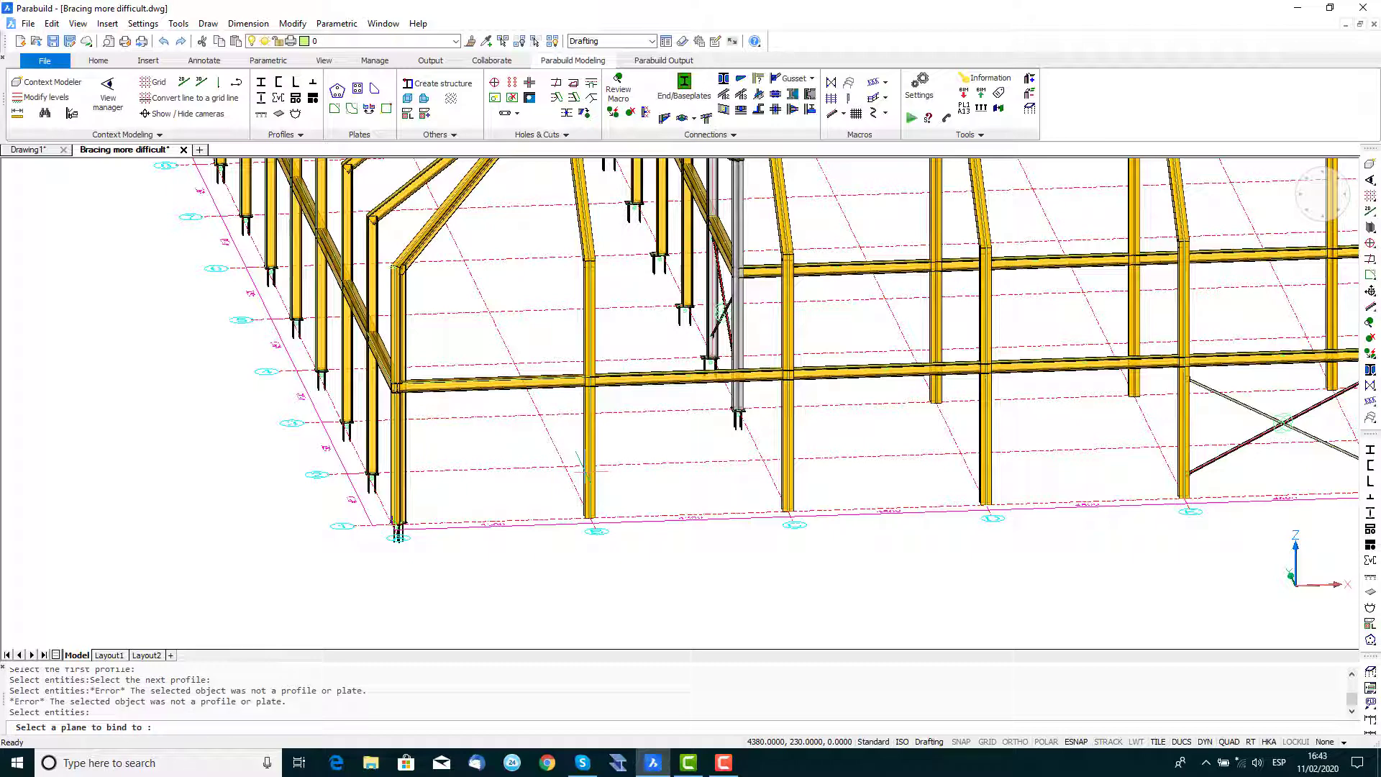
Bind the copied bracing to a plane of the horizontal beam between grids A and B and apply the copy.
{"action": "scroll", "coordinate": [564, 460], "scroll_direction": "up", "scroll_amount": 4}
{"action": "middle_click_drag", "start_coordinate": [546, 432], "coordinate": [527, 521]}
{"action": "scroll", "coordinate": [531, 533], "scroll_direction": "up", "scroll_amount": 5}
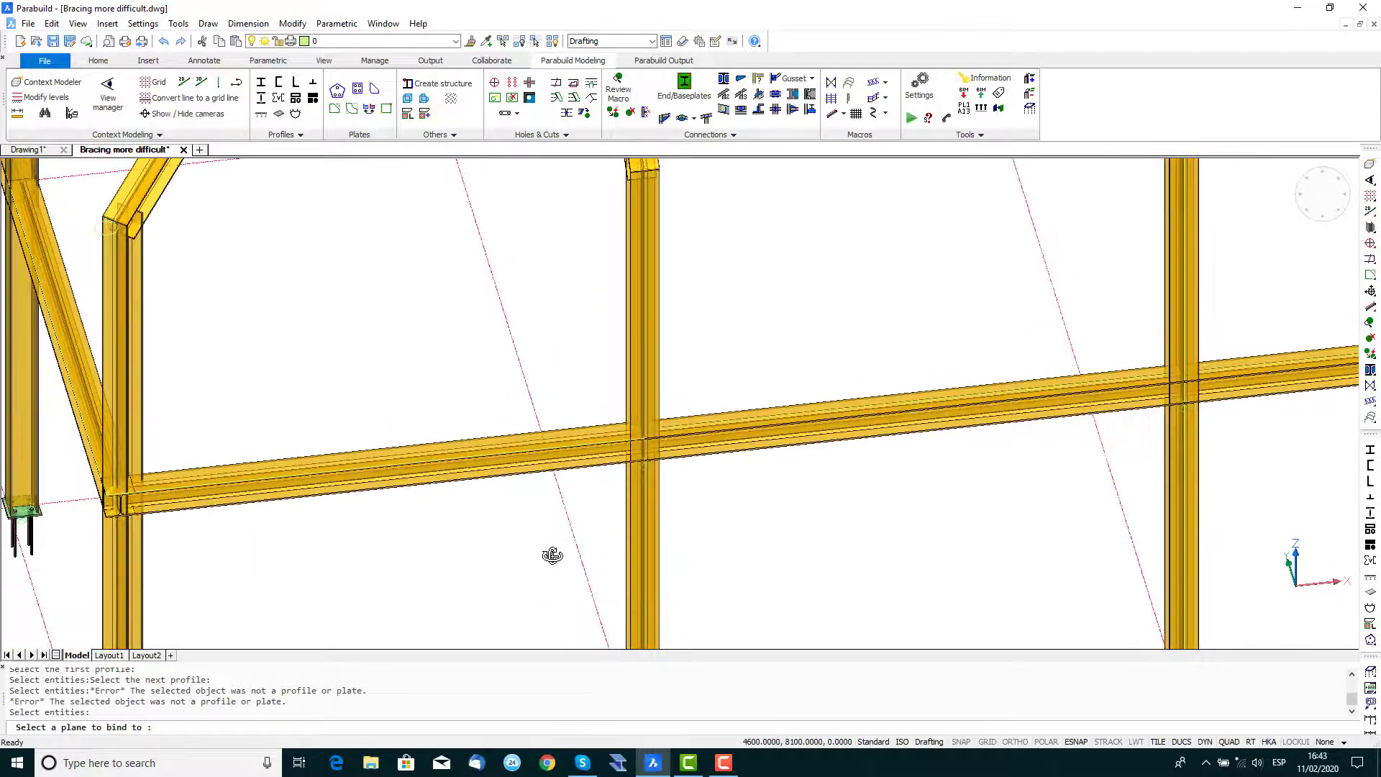
{"action": "scroll", "coordinate": [523, 495], "scroll_direction": "up", "scroll_amount": 1}
{"action": "left_click", "coordinate": [524, 382]}
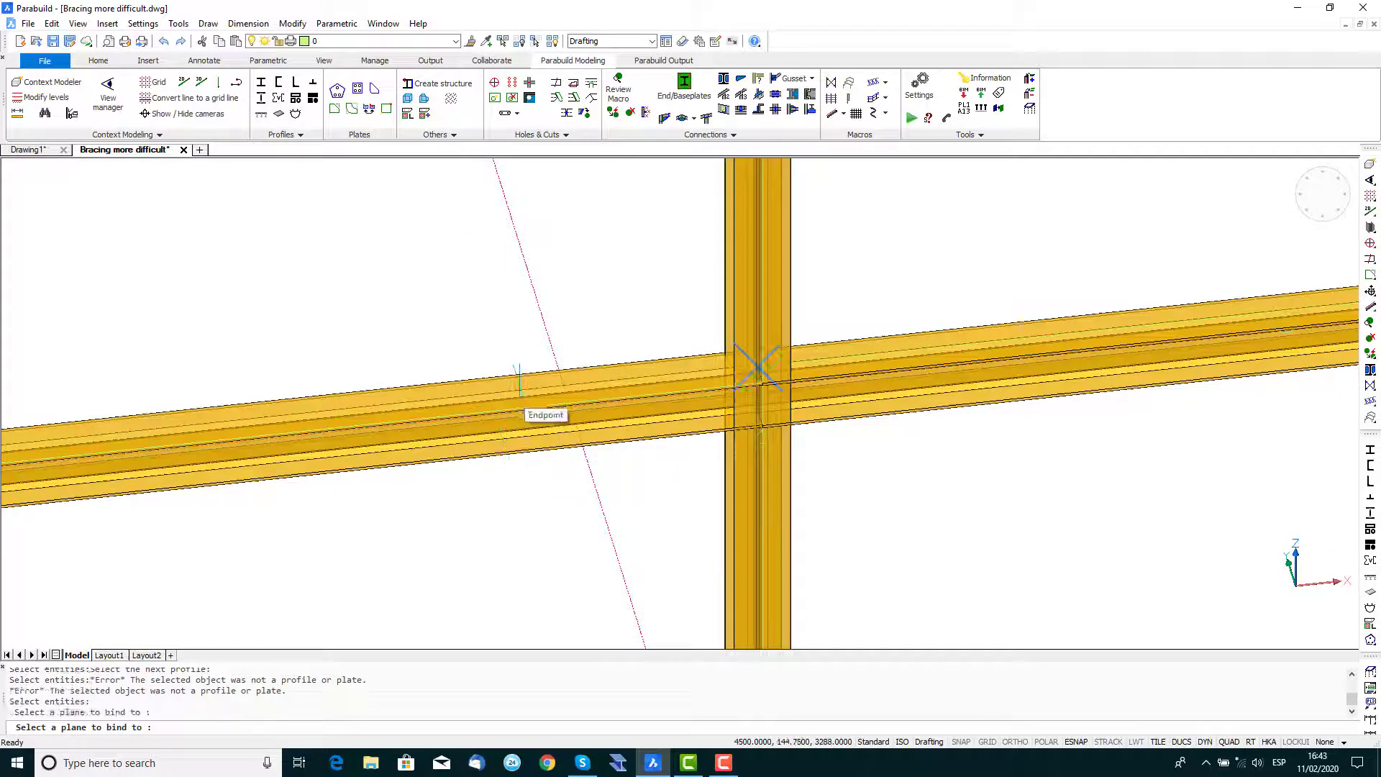
{"action": "left_click", "coordinate": [524, 380]}
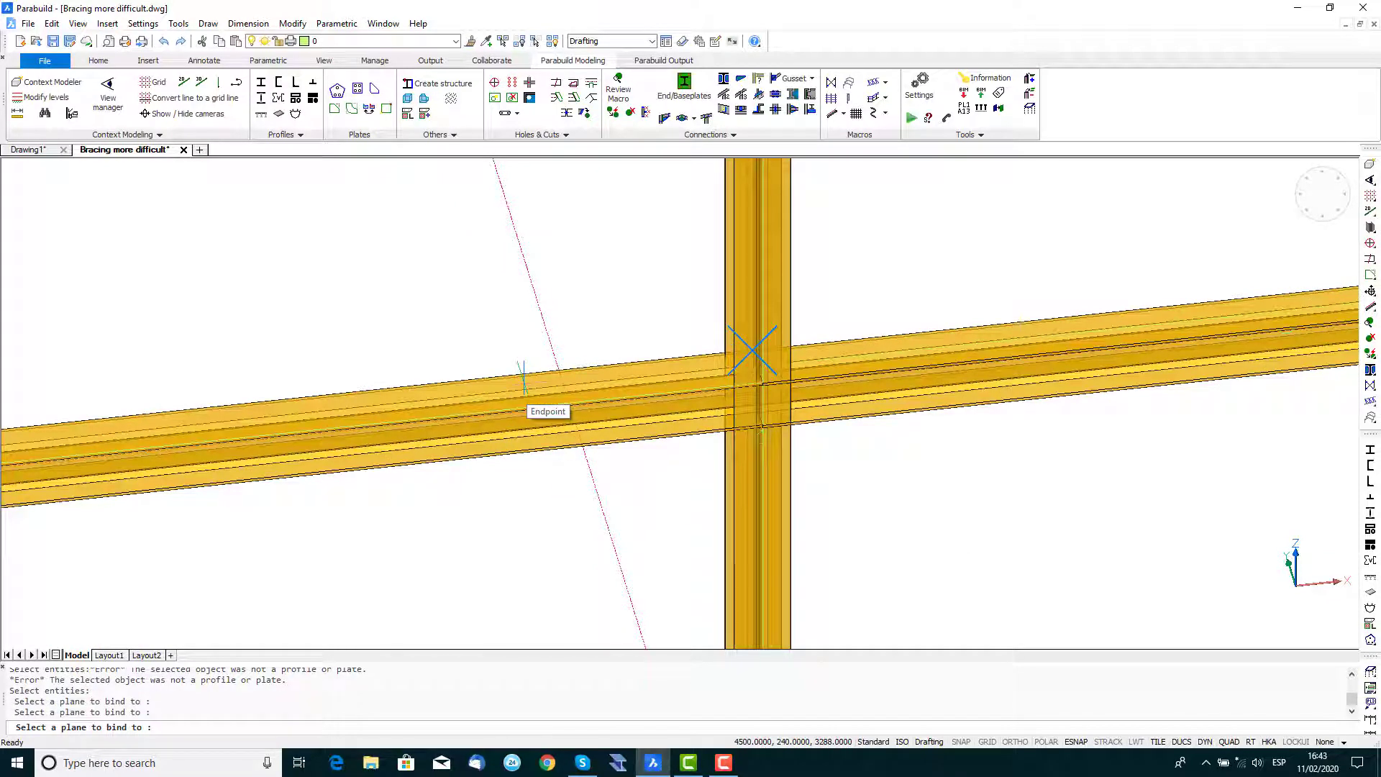
{"action": "left_click", "coordinate": [524, 379]}
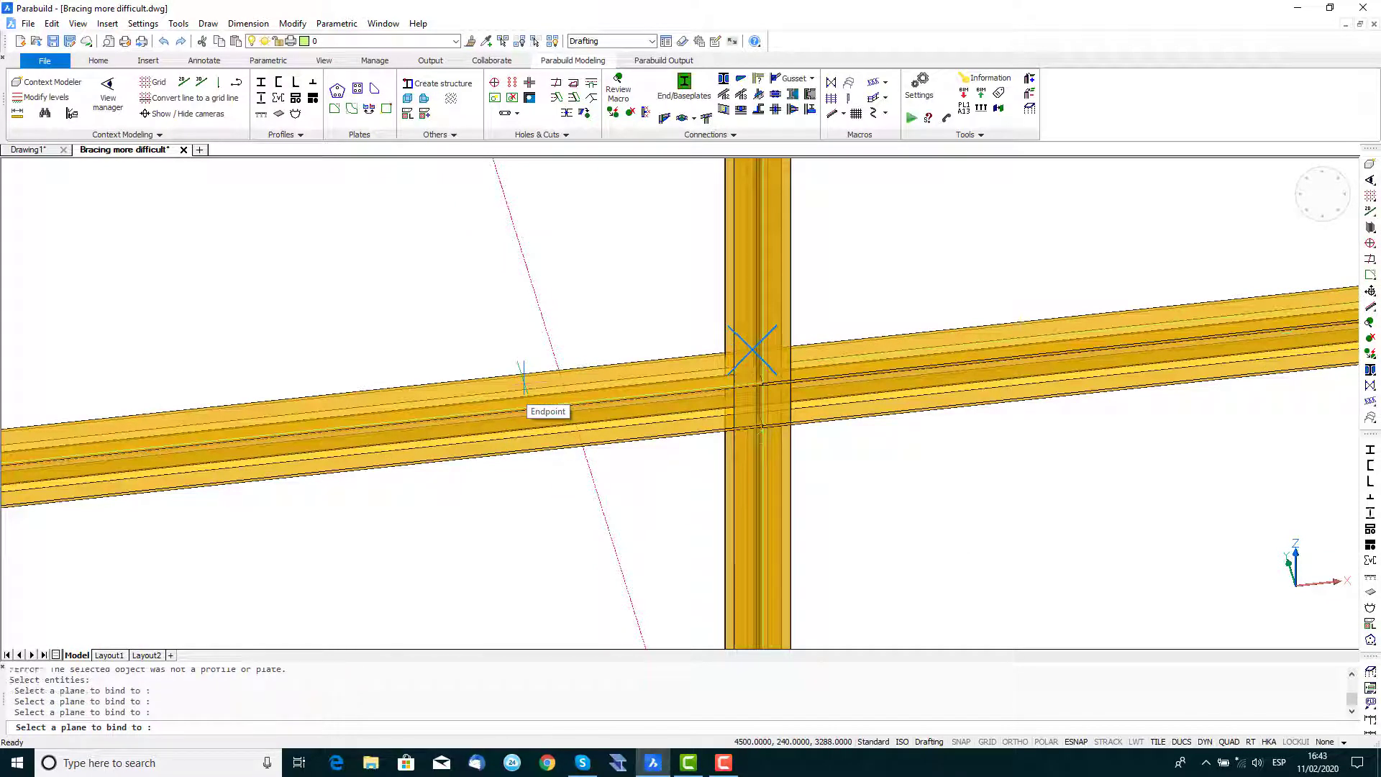
{"action": "scroll", "coordinate": [524, 375], "scroll_direction": "up", "scroll_amount": 1}
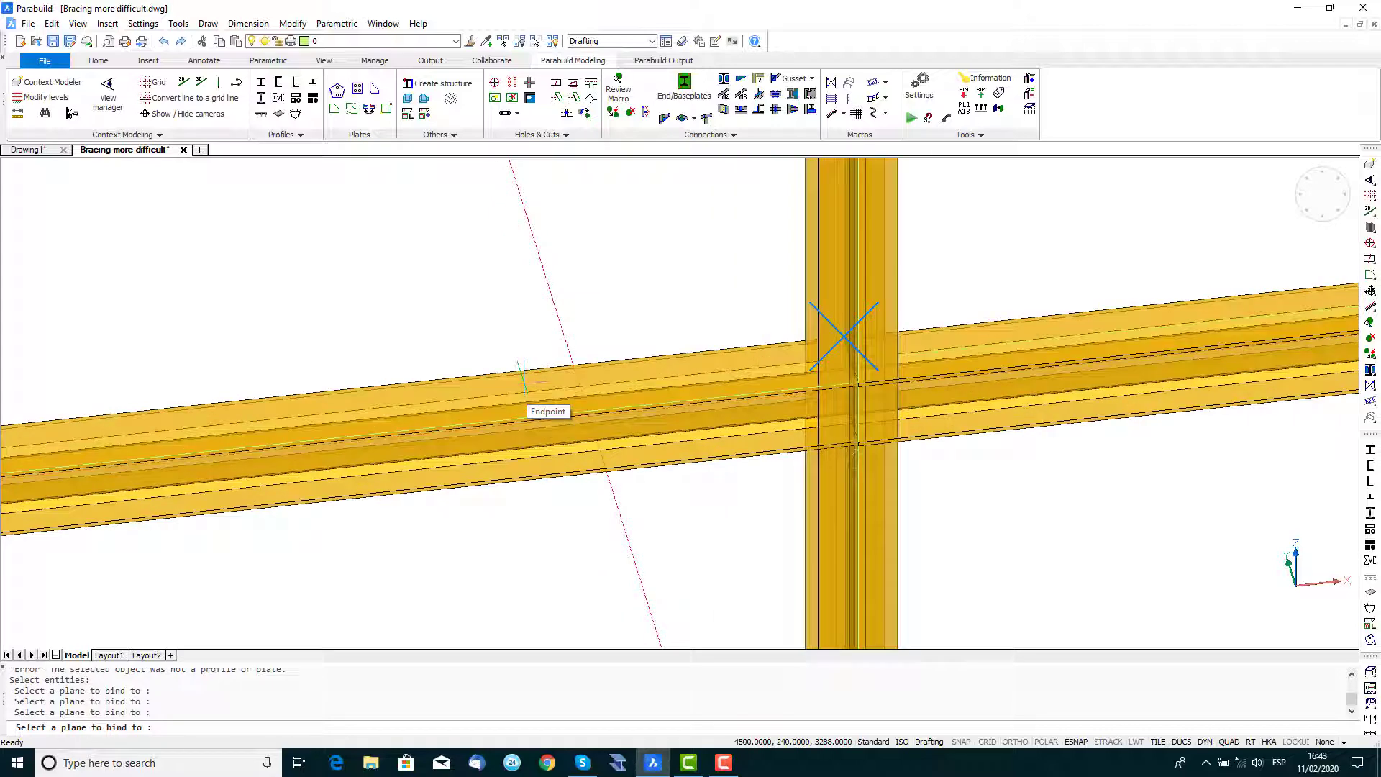
{"action": "left_click", "coordinate": [524, 377]}
{"action": "scroll", "coordinate": [640, 587], "scroll_direction": "down", "scroll_amount": 2}
{"action": "middle_click_drag", "start_coordinate": [653, 611], "coordinate": [759, 335]}
{"action": "scroll", "coordinate": [747, 356], "scroll_direction": "down", "scroll_amount": 1}
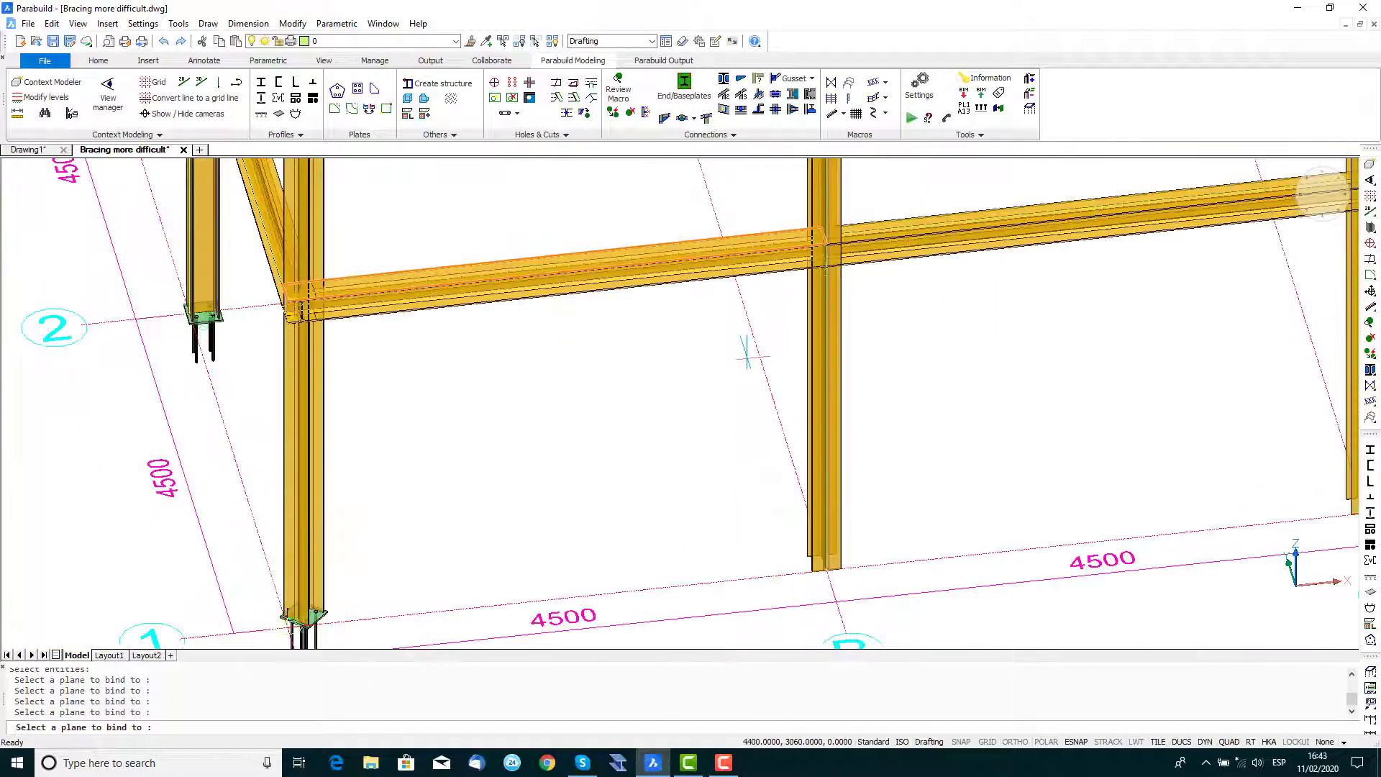
{"action": "key", "text": "Return"}
{"action": "scroll", "coordinate": [749, 357], "scroll_direction": "down", "scroll_amount": 3}
{"action": "middle_click_drag", "start_coordinate": [770, 394], "coordinate": [974, 391]}
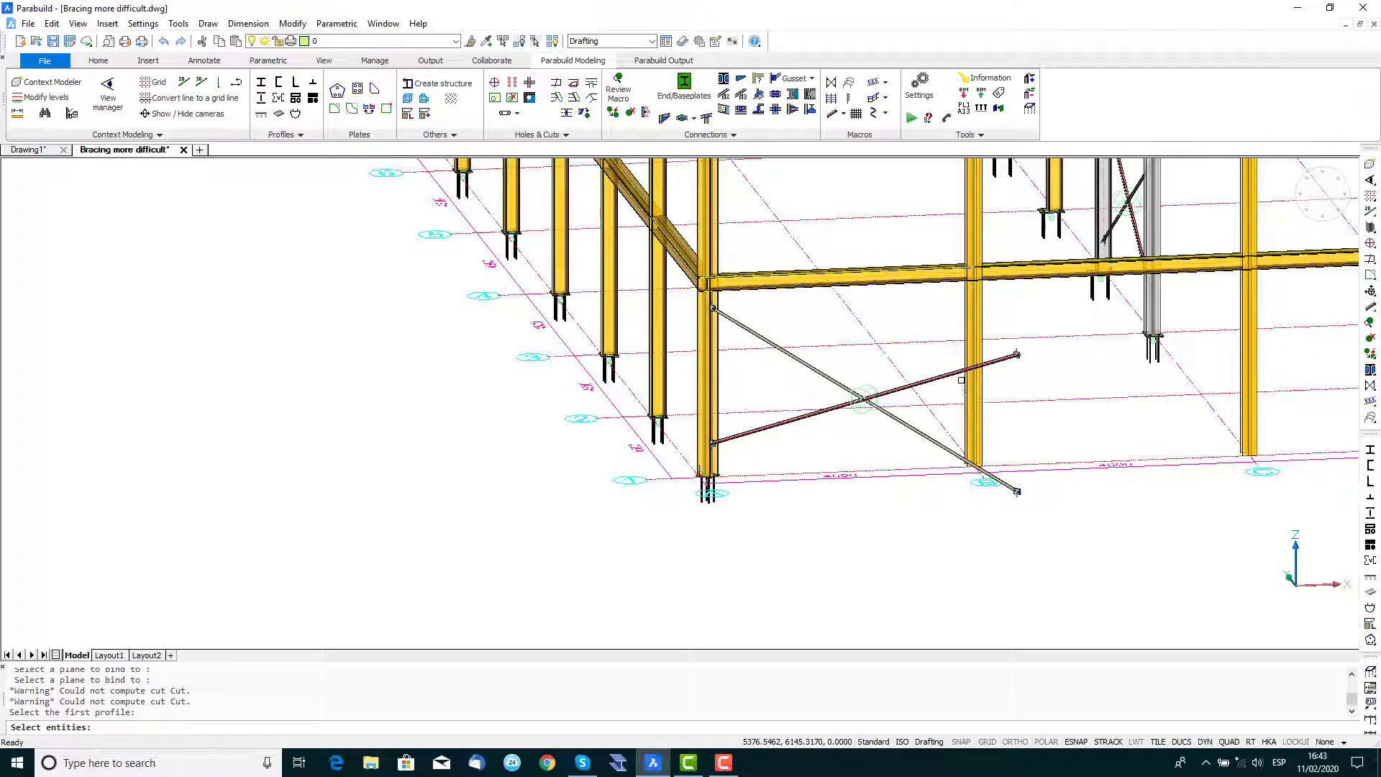
Finish the copy command and allow oblique placement for the copied bracing between the columns at grids A and B.
{"action": "key", "text": "Escape"}
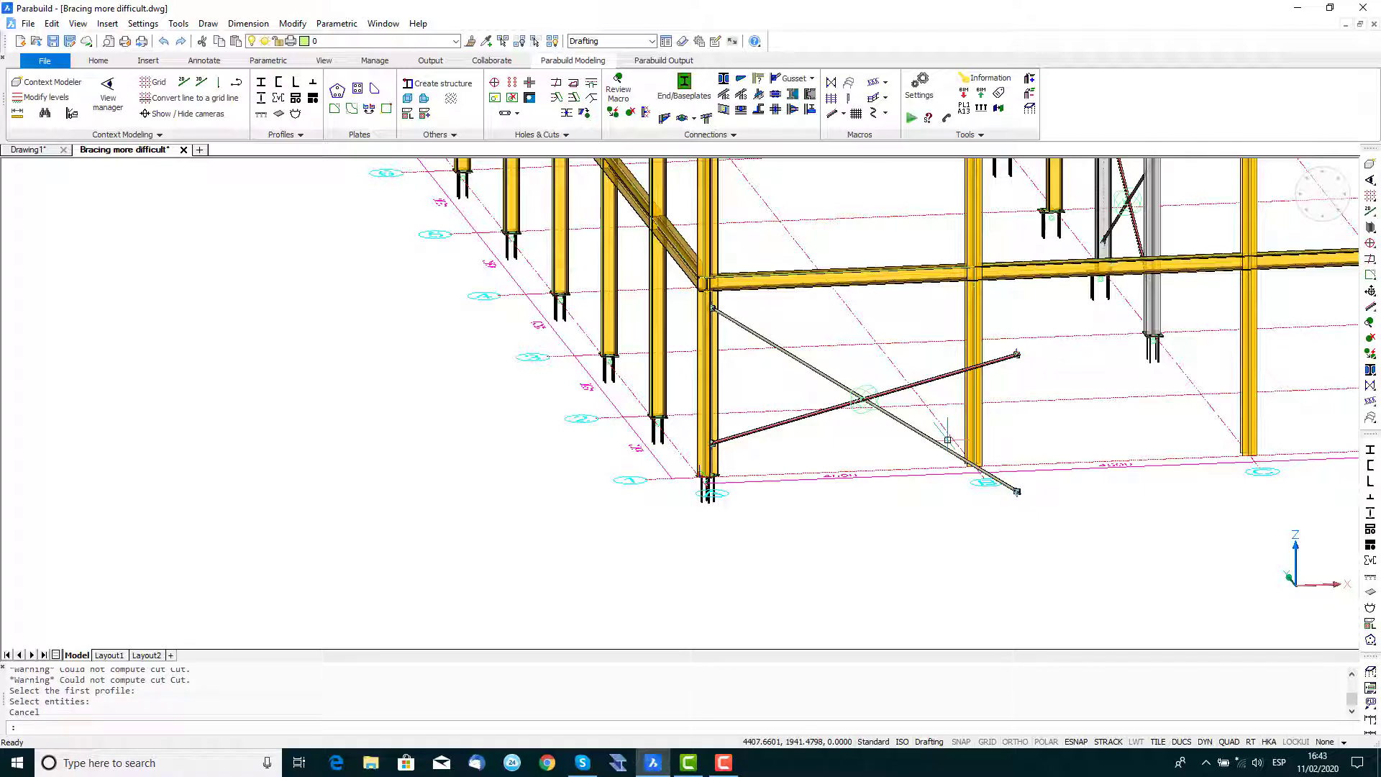
{"action": "double_click", "coordinate": [864, 410]}
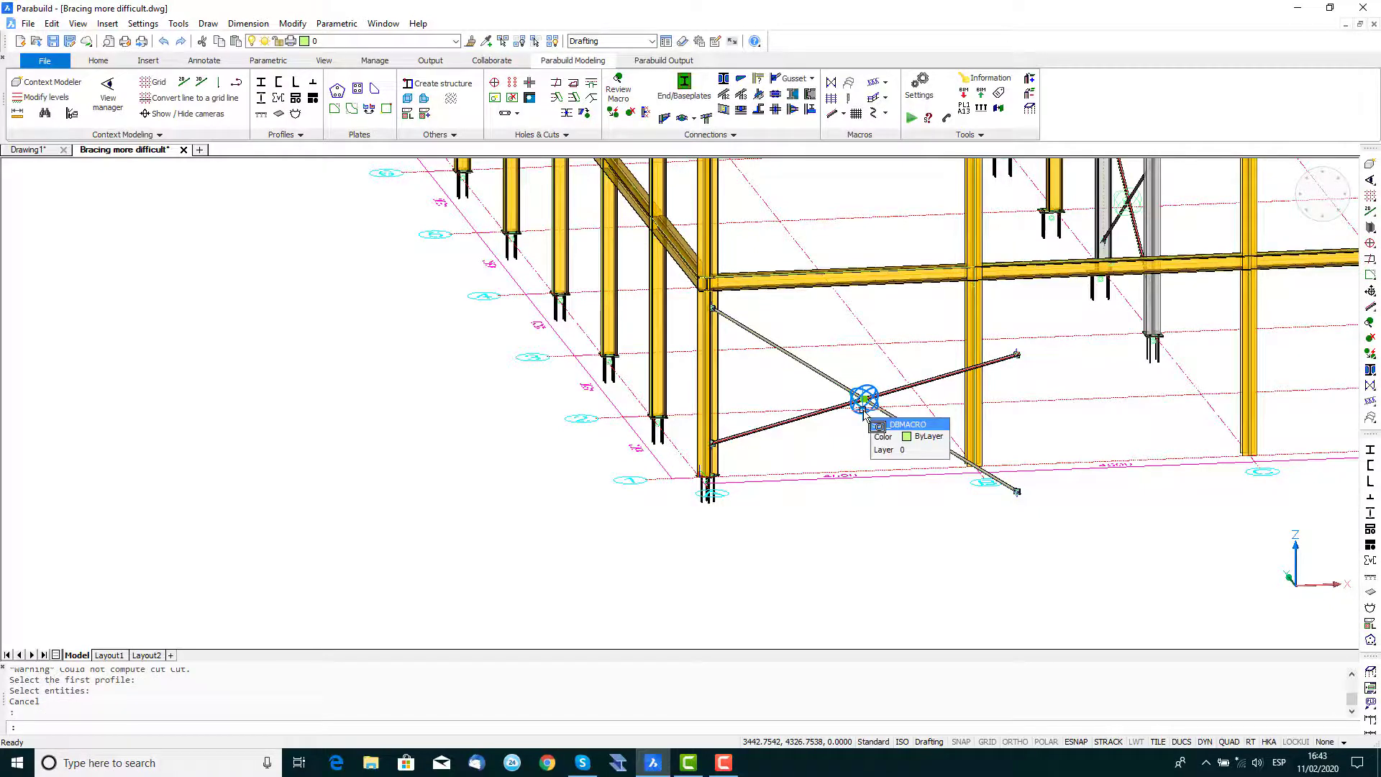
{"action": "double_click", "coordinate": [863, 411]}
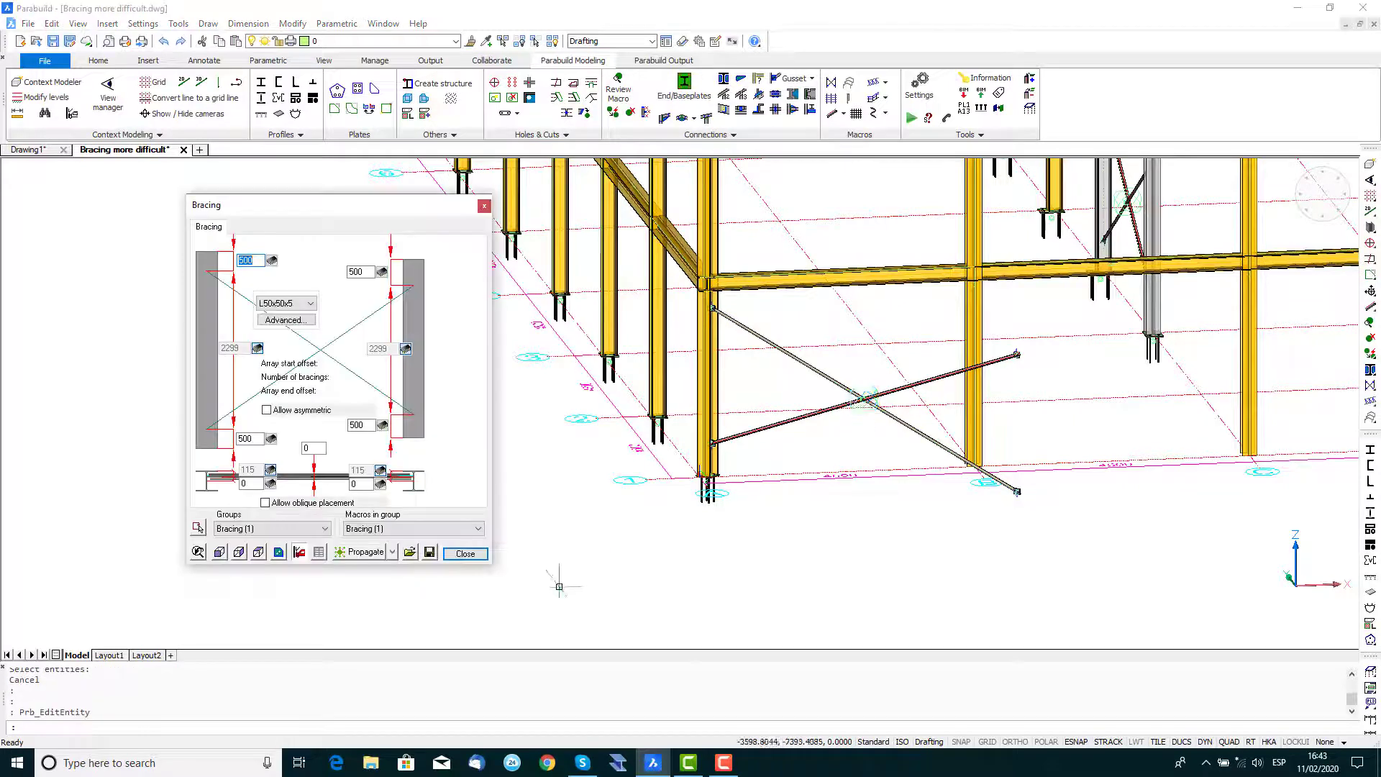
{"action": "left_click", "coordinate": [265, 505]}
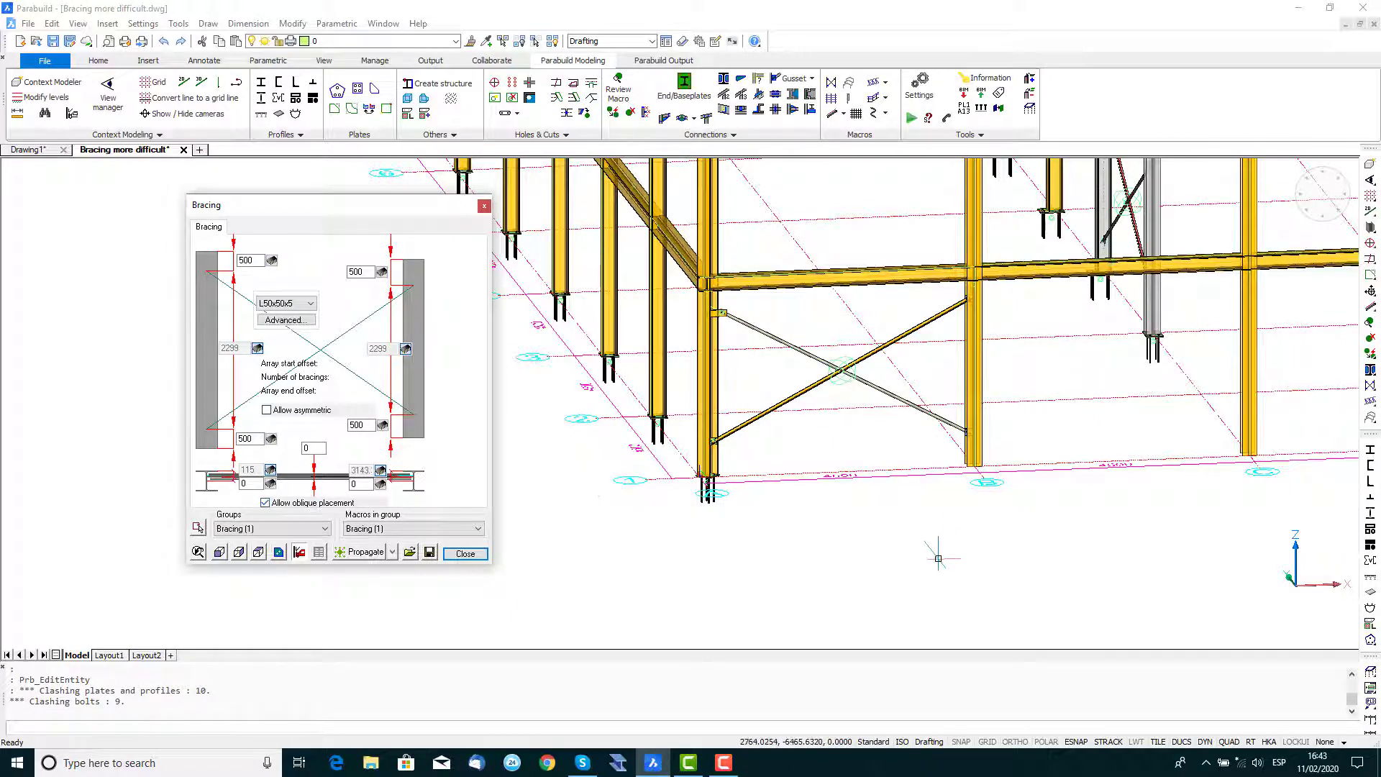
Set the copied bracing's sideways offset at corner column A to 80 and inspect the gusset connection near the column base.
{"action": "middle_click_drag", "start_coordinate": [939, 558], "coordinate": [801, 582], "text": "shift"}
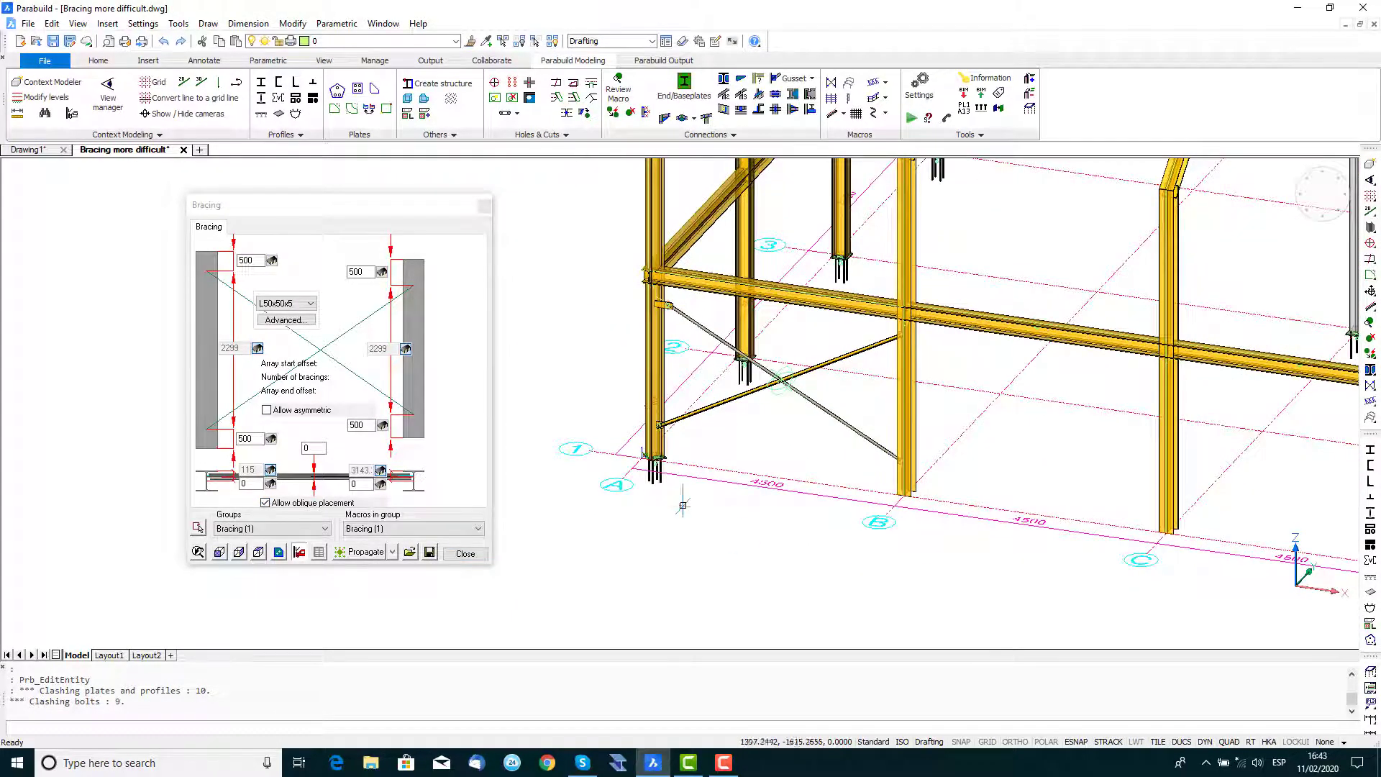
{"action": "scroll", "coordinate": [682, 506], "scroll_direction": "up", "scroll_amount": 6}
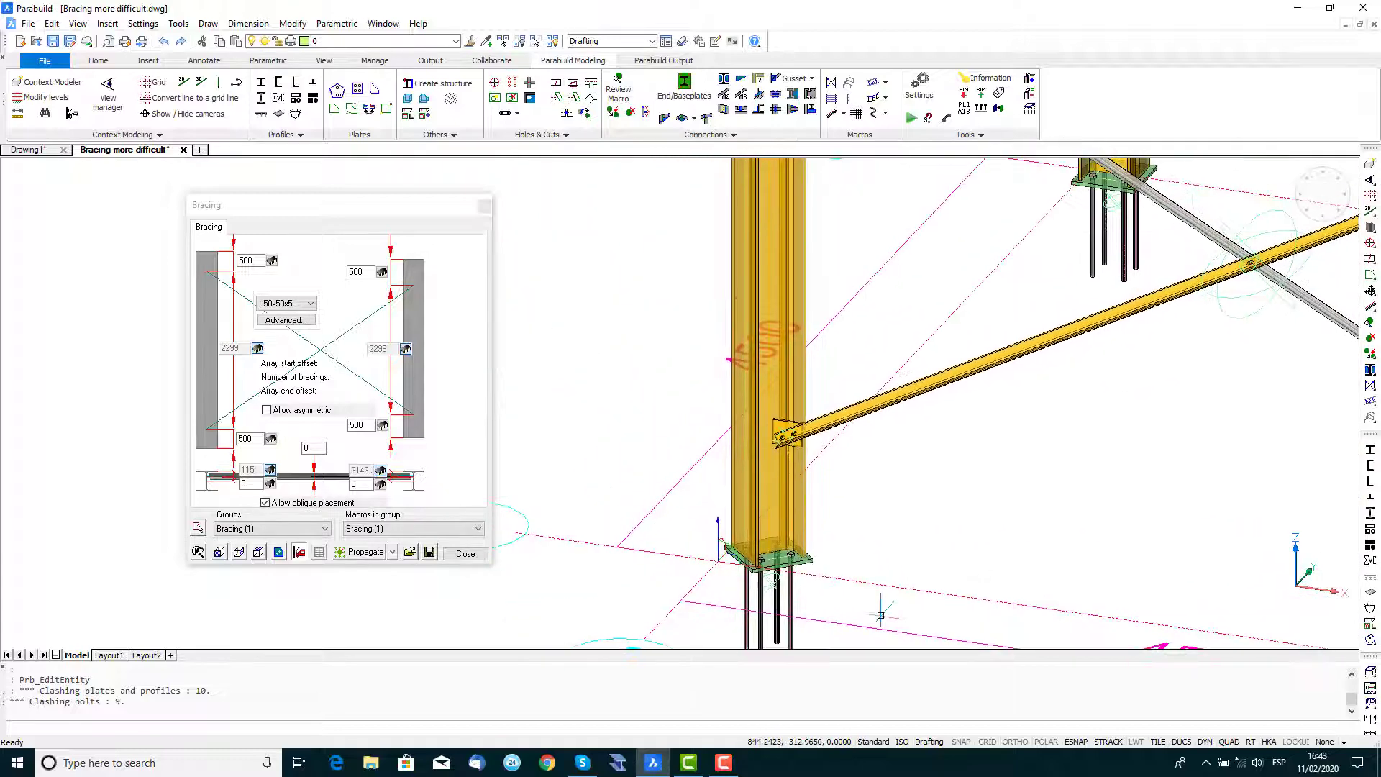
{"action": "scroll", "coordinate": [863, 519], "scroll_direction": "up", "scroll_amount": 2}
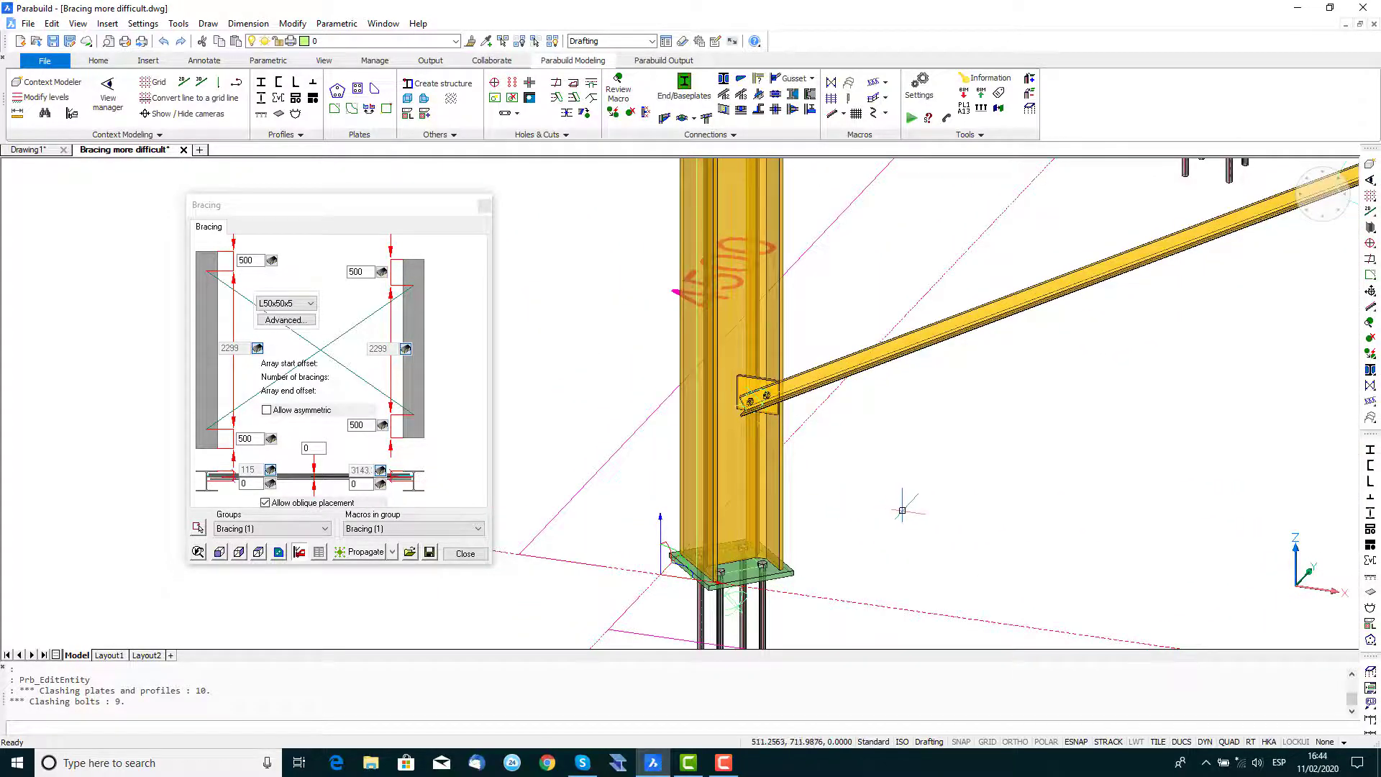
{"action": "middle_click_drag", "start_coordinate": [902, 511], "coordinate": [944, 531], "text": "shift"}
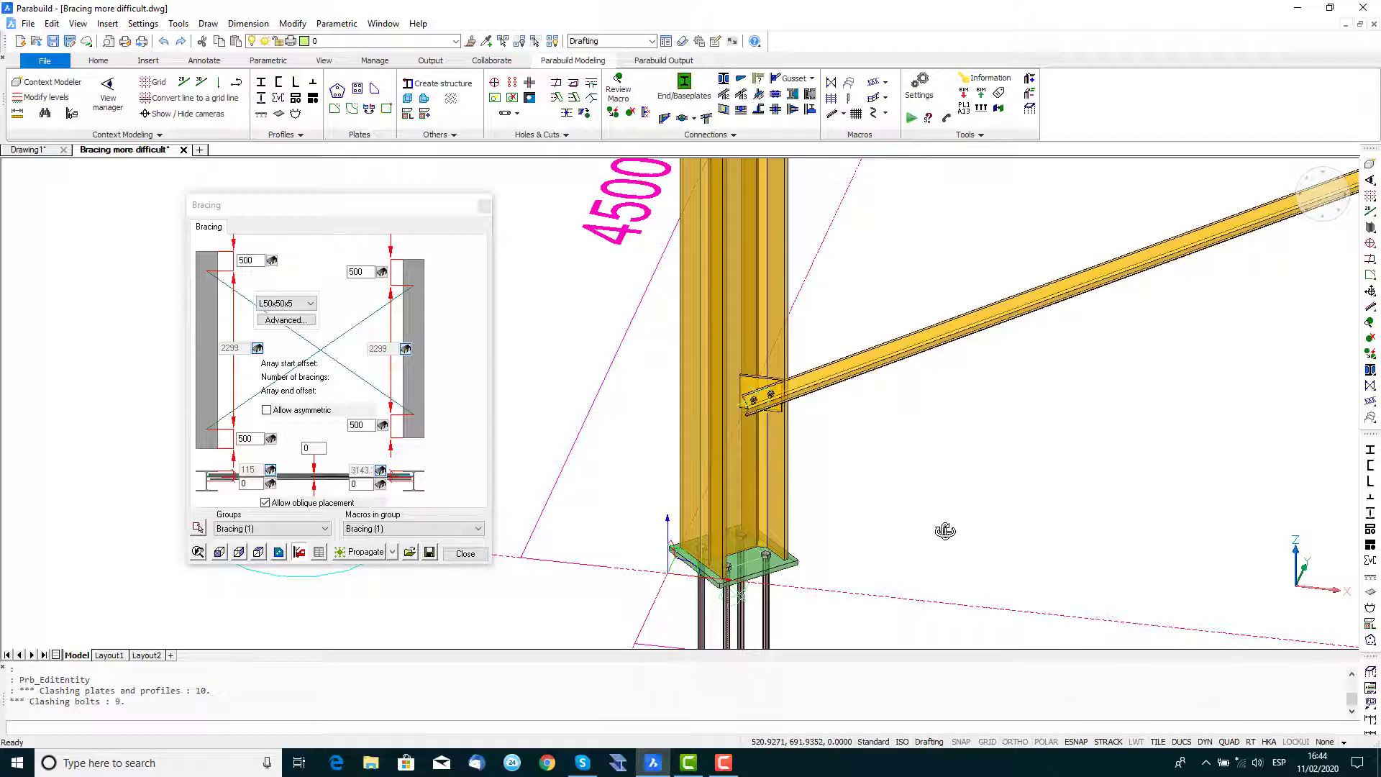
{"action": "middle_click_drag", "start_coordinate": [945, 531], "coordinate": [919, 524]}
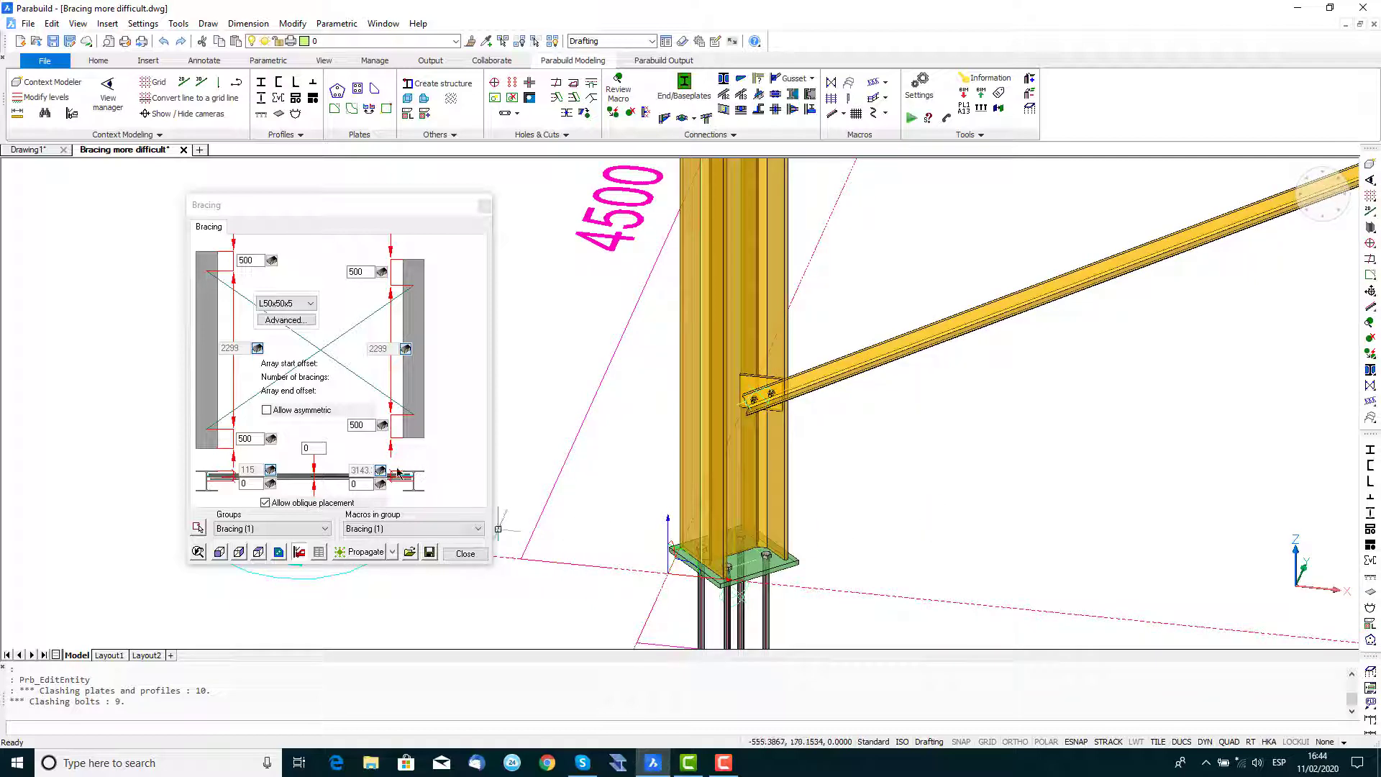
{"action": "left_click", "coordinate": [245, 484]}
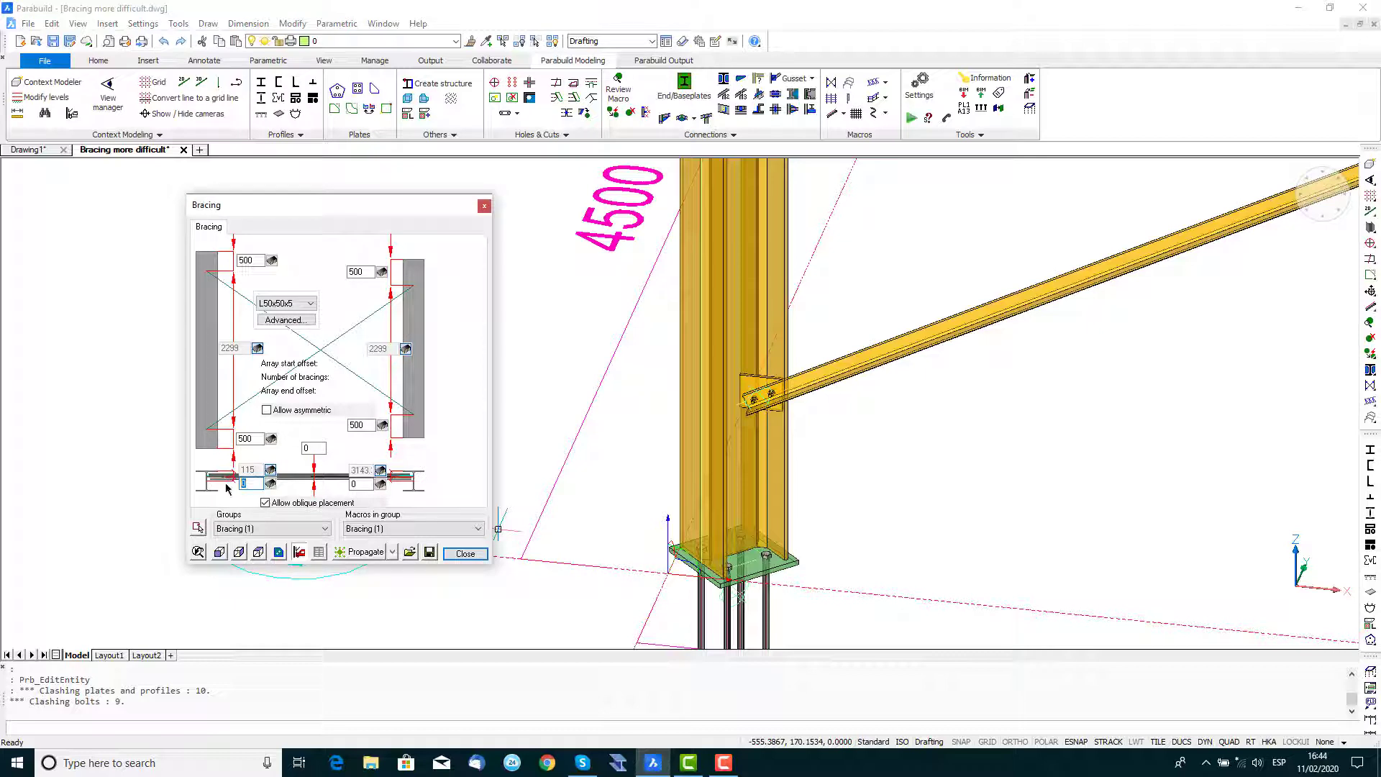
{"action": "type", "text": "80"}
{"action": "left_click", "coordinate": [363, 484]}
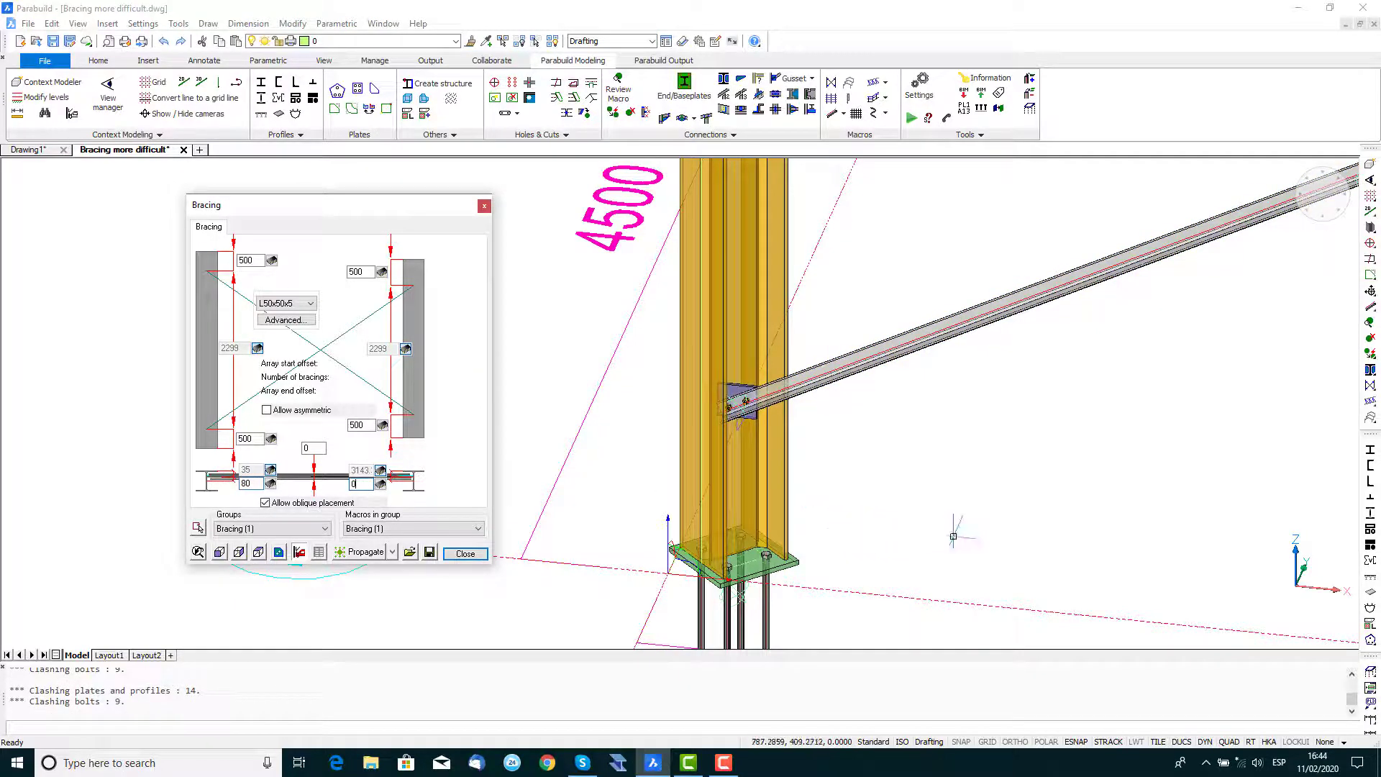
{"action": "middle_click_drag", "start_coordinate": [953, 525], "coordinate": [850, 549], "text": "shift"}
{"action": "middle_click_drag", "start_coordinate": [862, 547], "coordinate": [922, 533], "text": "shift"}
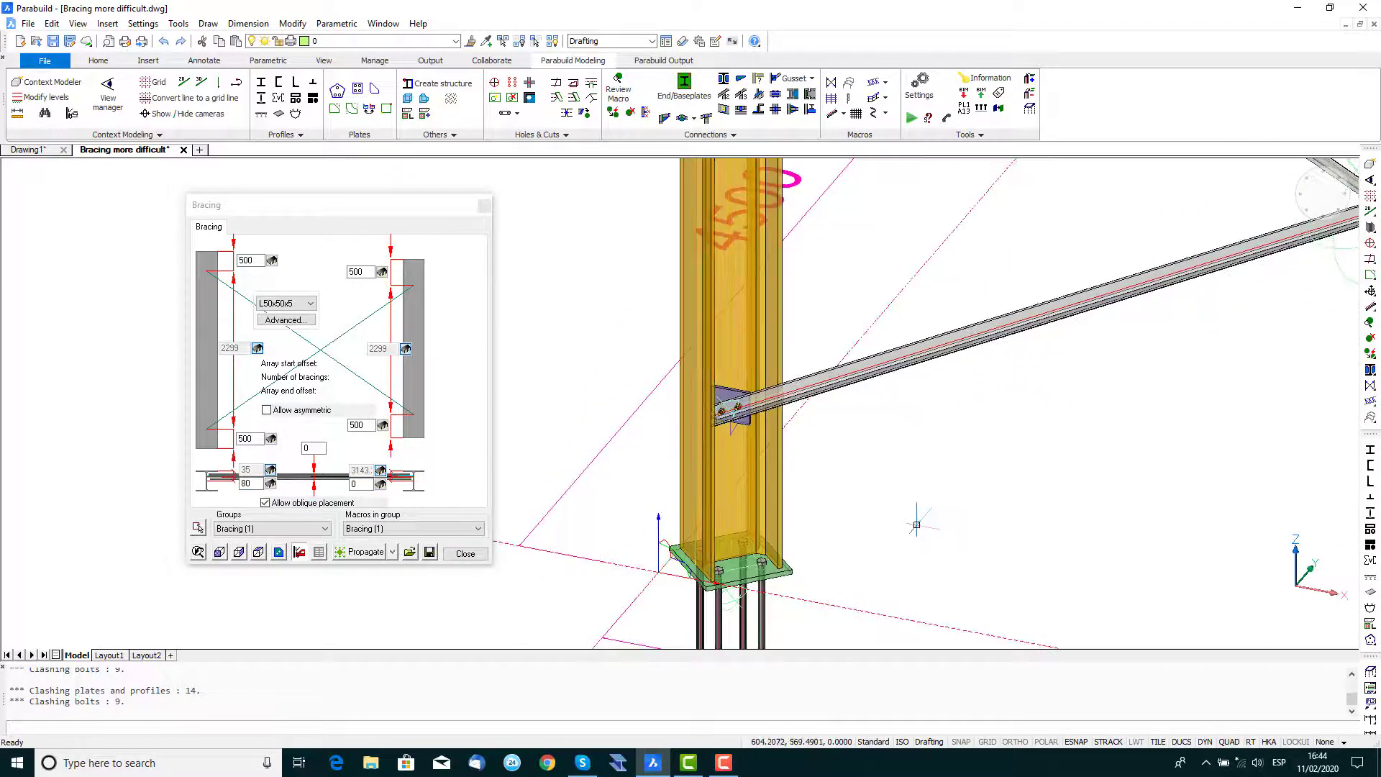